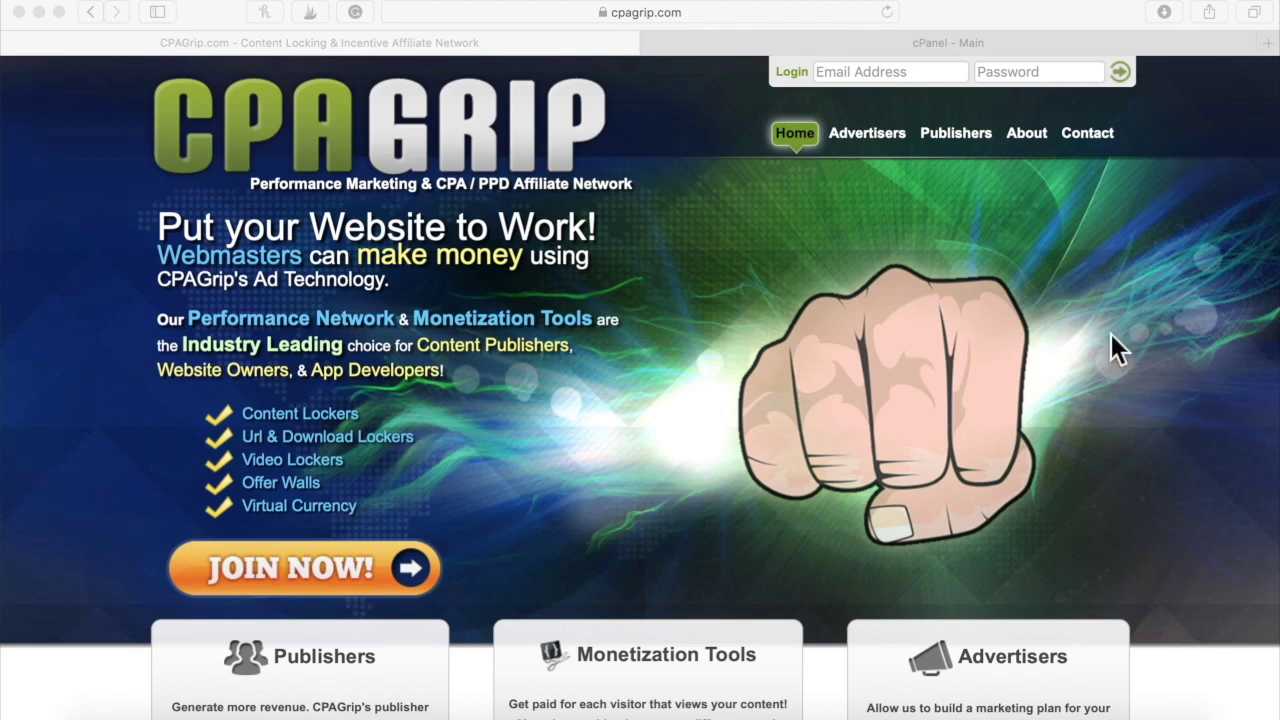
Log in to CPAGrip by entering the publisher account's email and submitting the login form
{"action": "left_click", "coordinate": [845, 76]}
{"action": "left_click", "coordinate": [845, 75]}
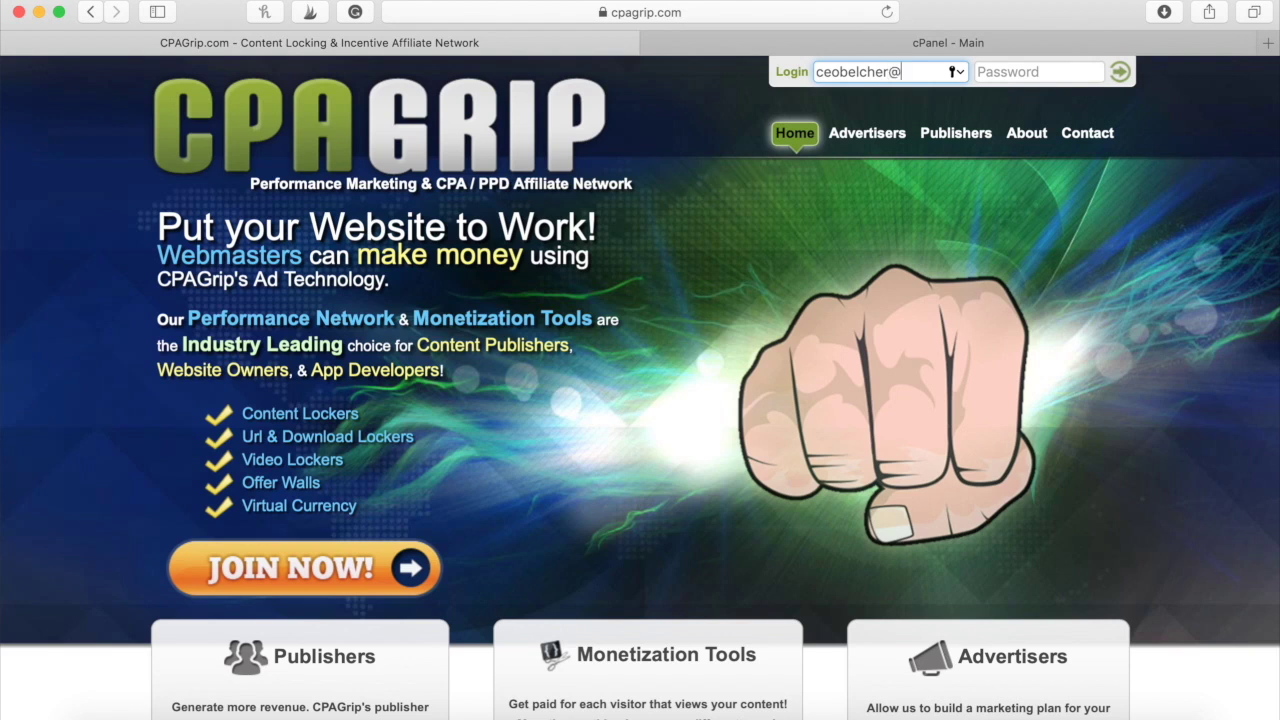
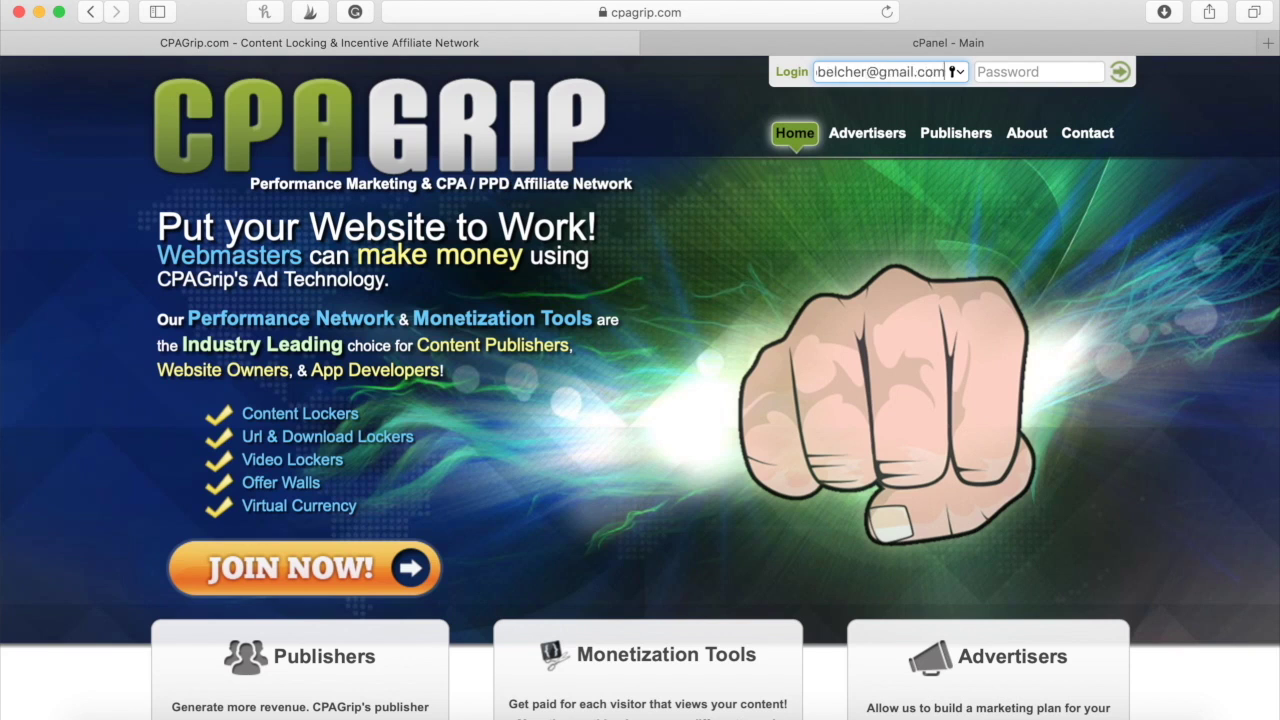
{"action": "key", "text": "Return"}
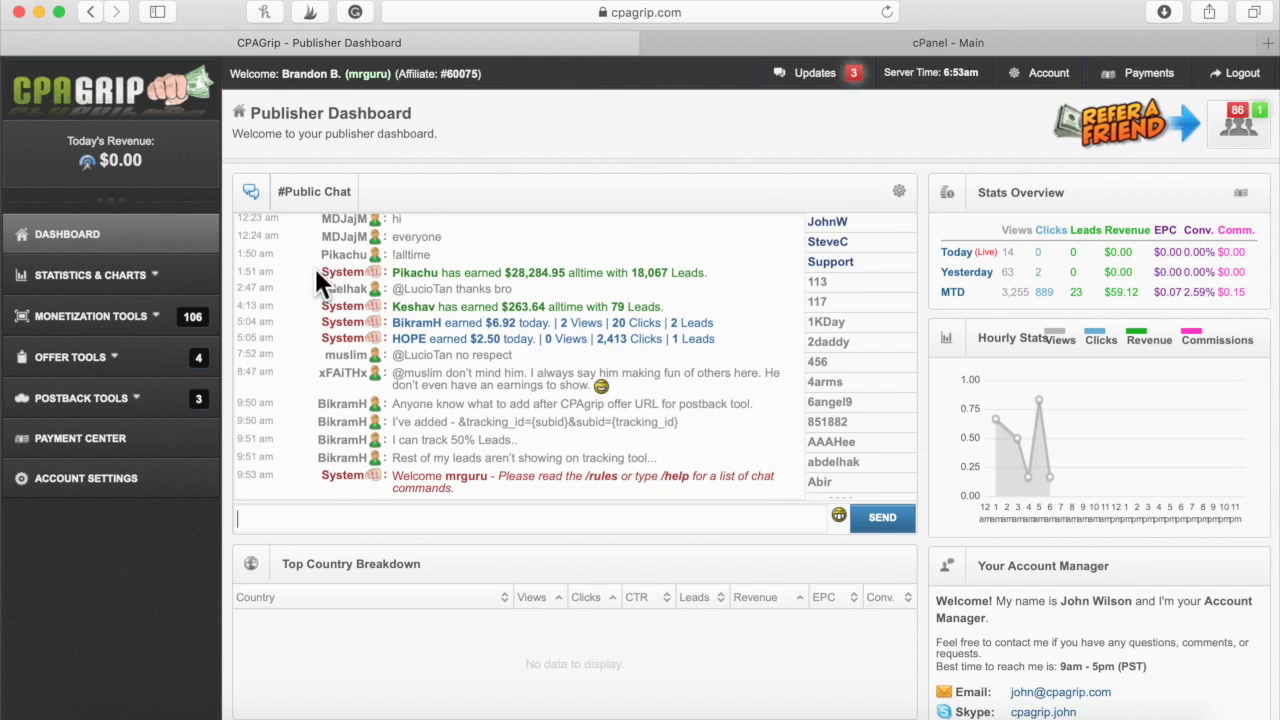
Expand Monetization Tools in the CPAGrip sidebar and open the URL / File Lockers manager
{"action": "left_click", "coordinate": [160, 290]}
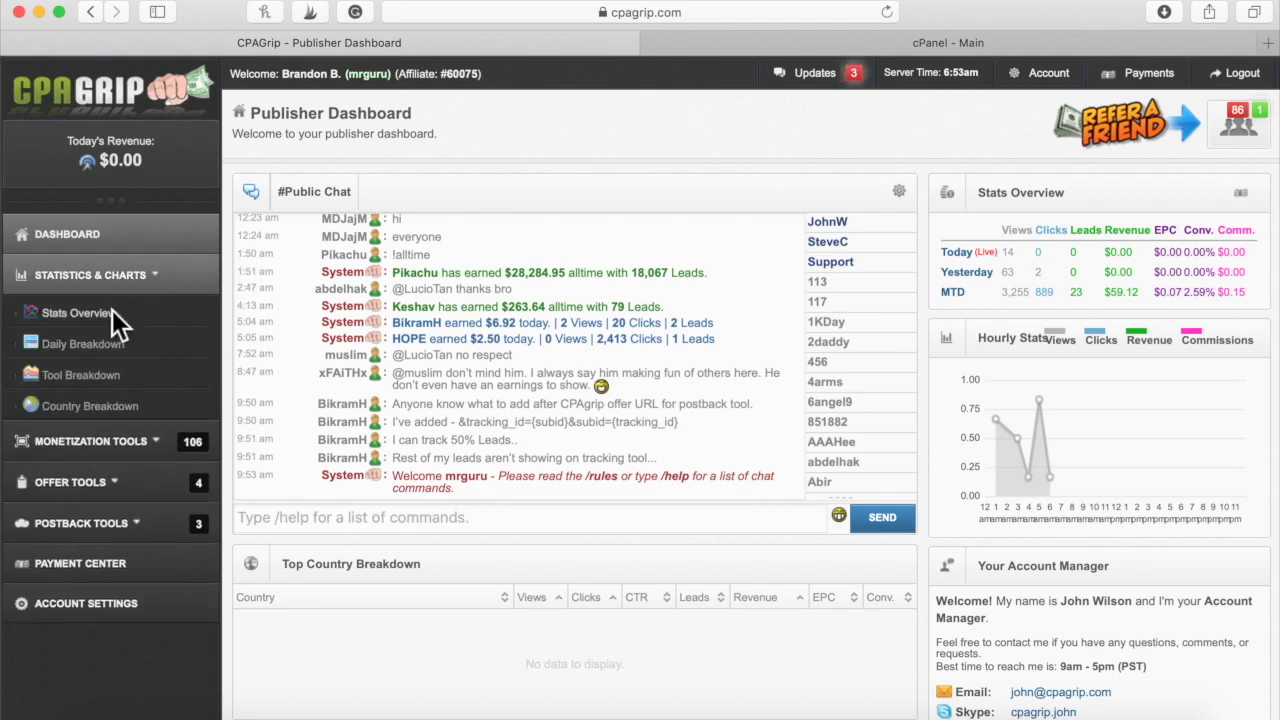
{"action": "left_click", "coordinate": [148, 284]}
{"action": "left_click", "coordinate": [184, 314]}
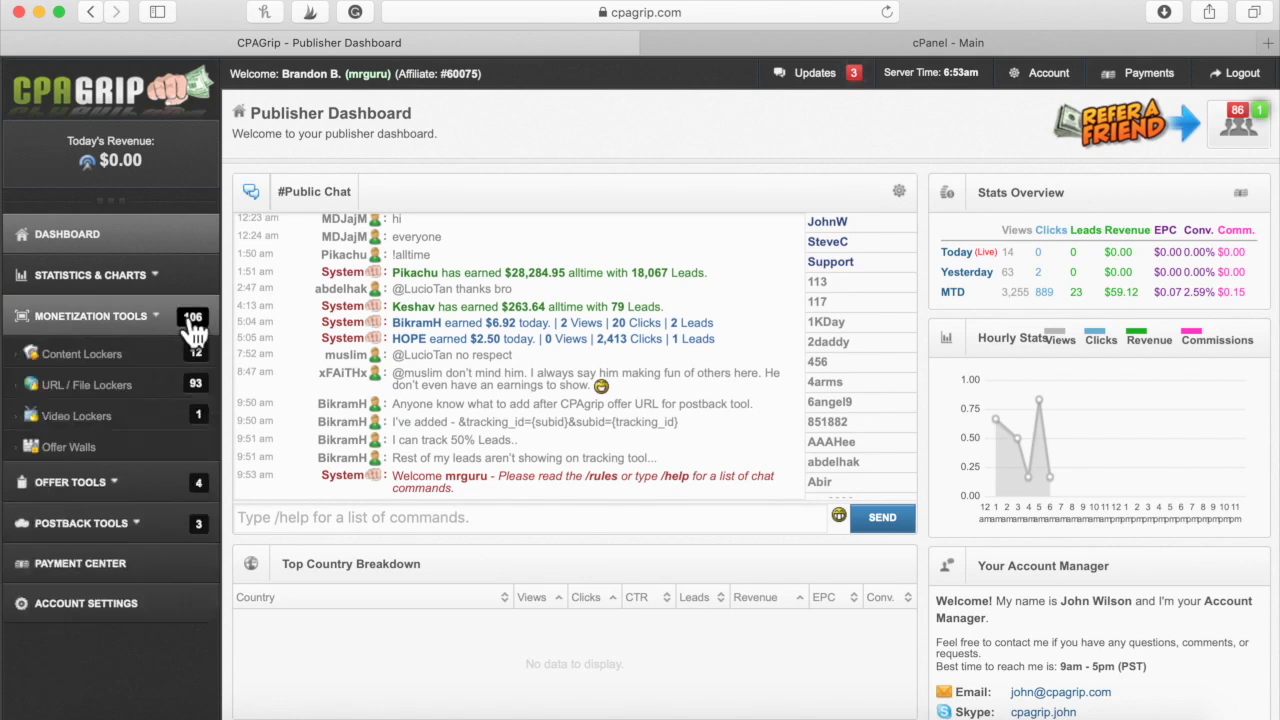
{"action": "left_click", "coordinate": [133, 385]}
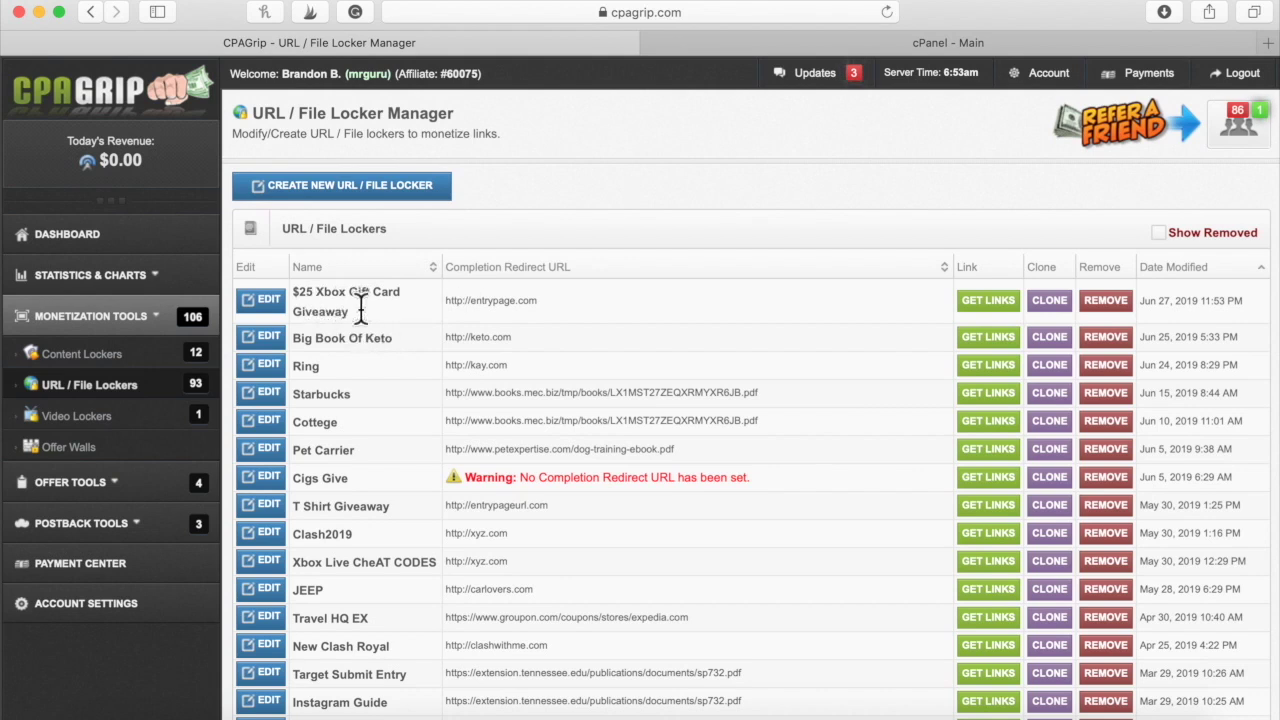
Generate and copy the filesenzu.com link for the $25 Xbox Gift Card Giveaway locker
{"action": "triple_click", "coordinate": [312, 297]}
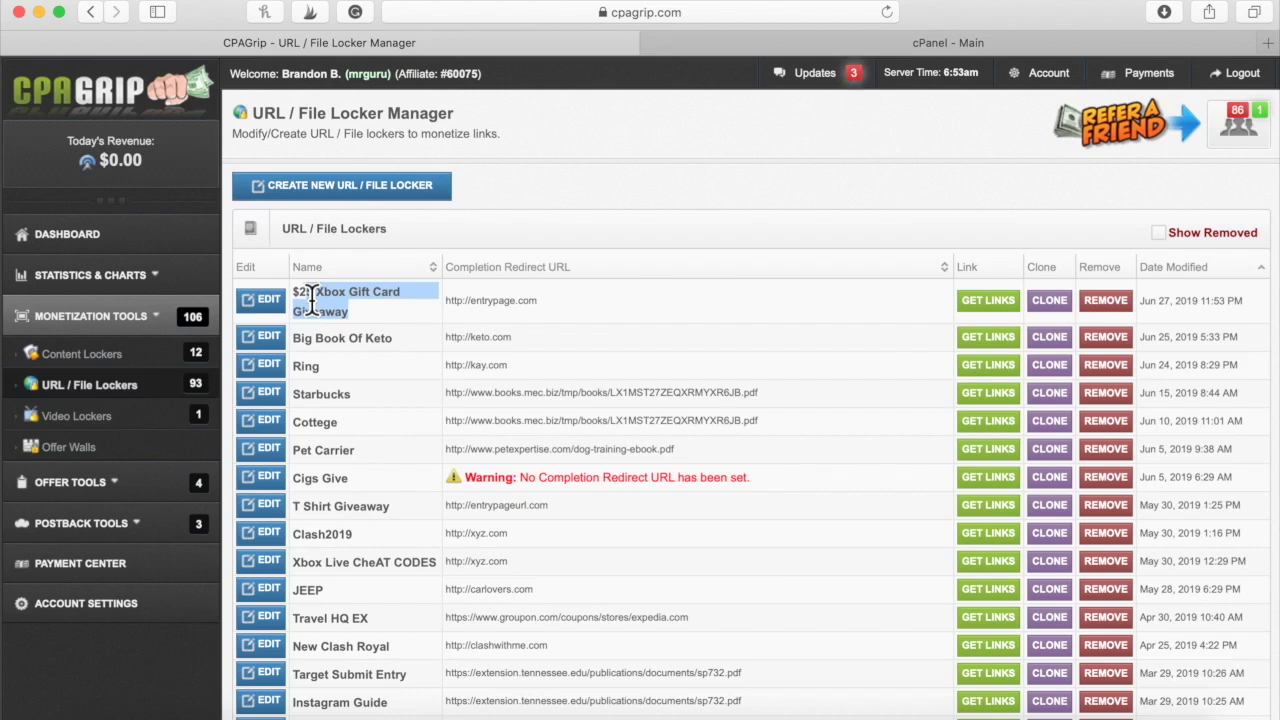
{"action": "left_click", "coordinate": [987, 303]}
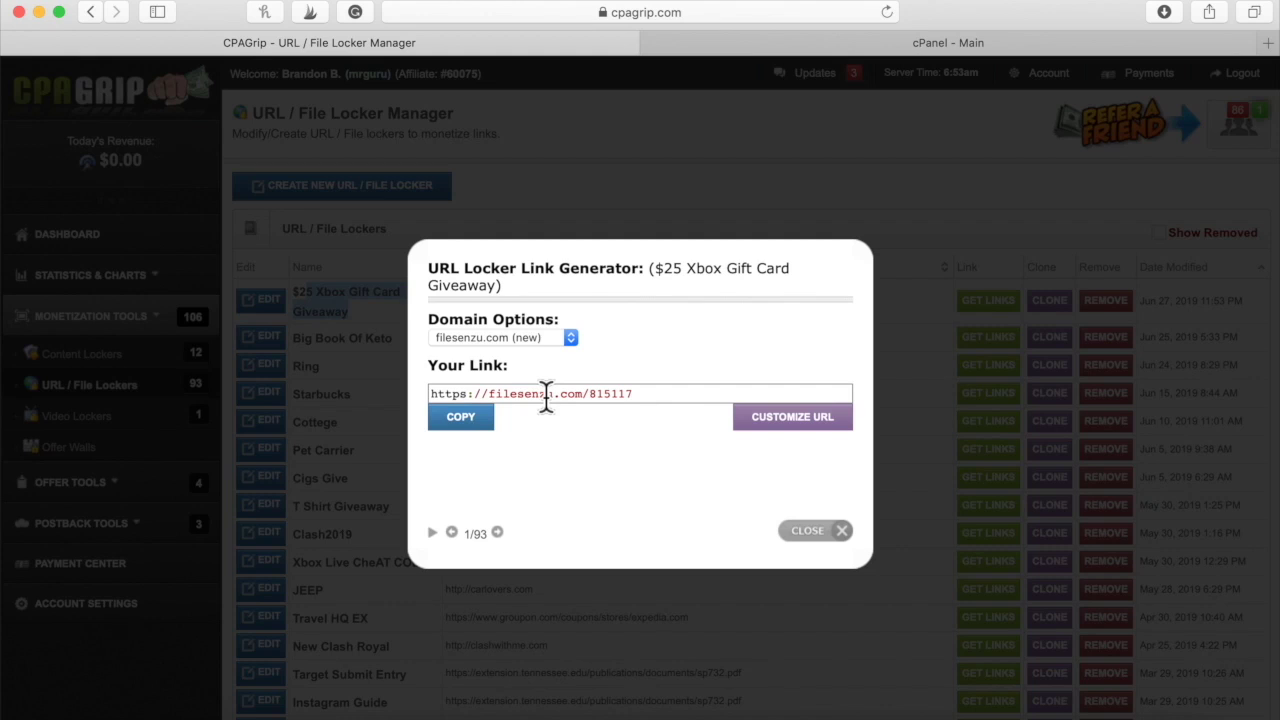
{"action": "left_click", "coordinate": [488, 440]}
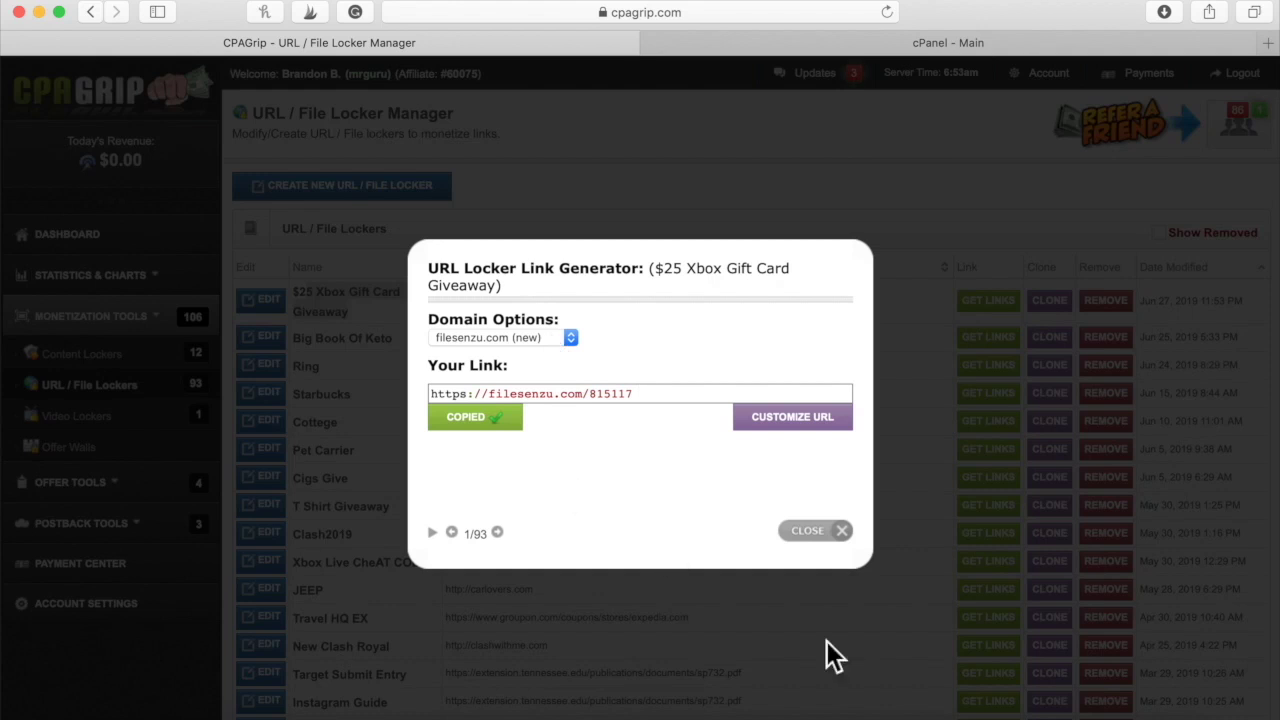
Load facebook.com in a new Safari tab
{"action": "left_click", "coordinate": [1196, 38]}
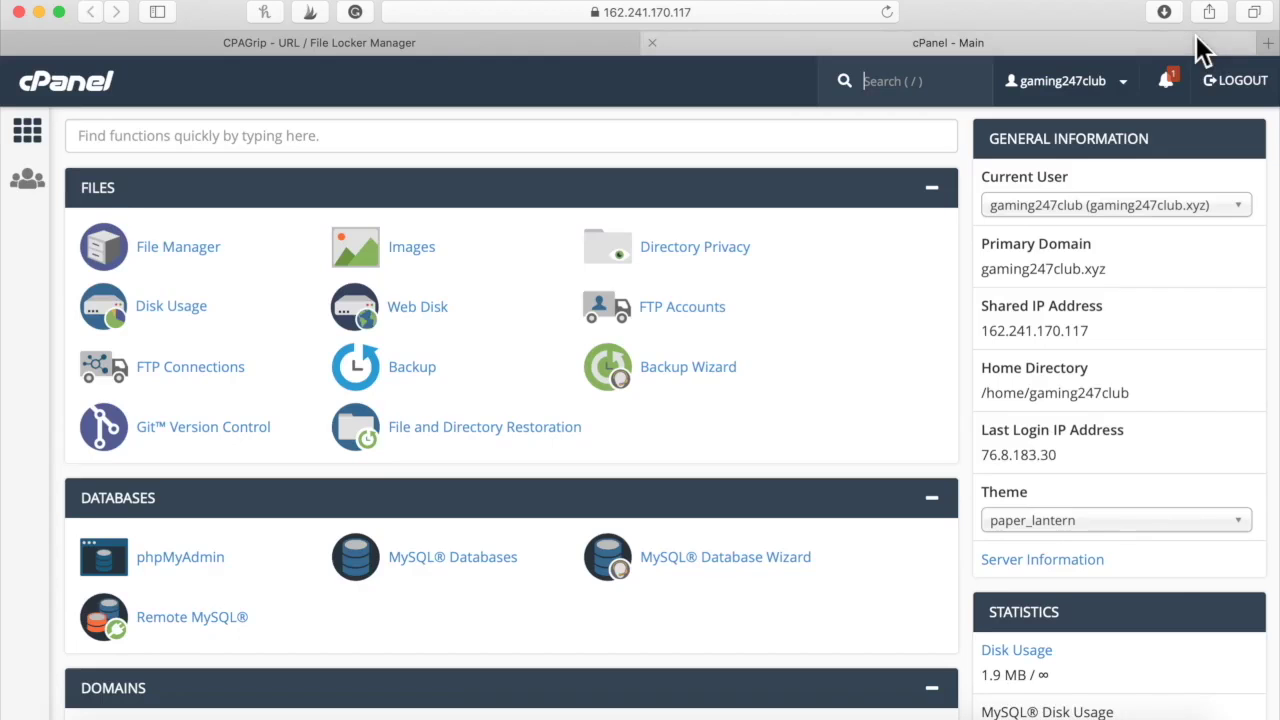
{"action": "left_click", "coordinate": [1266, 43]}
{"action": "type", "text": "facebook"}
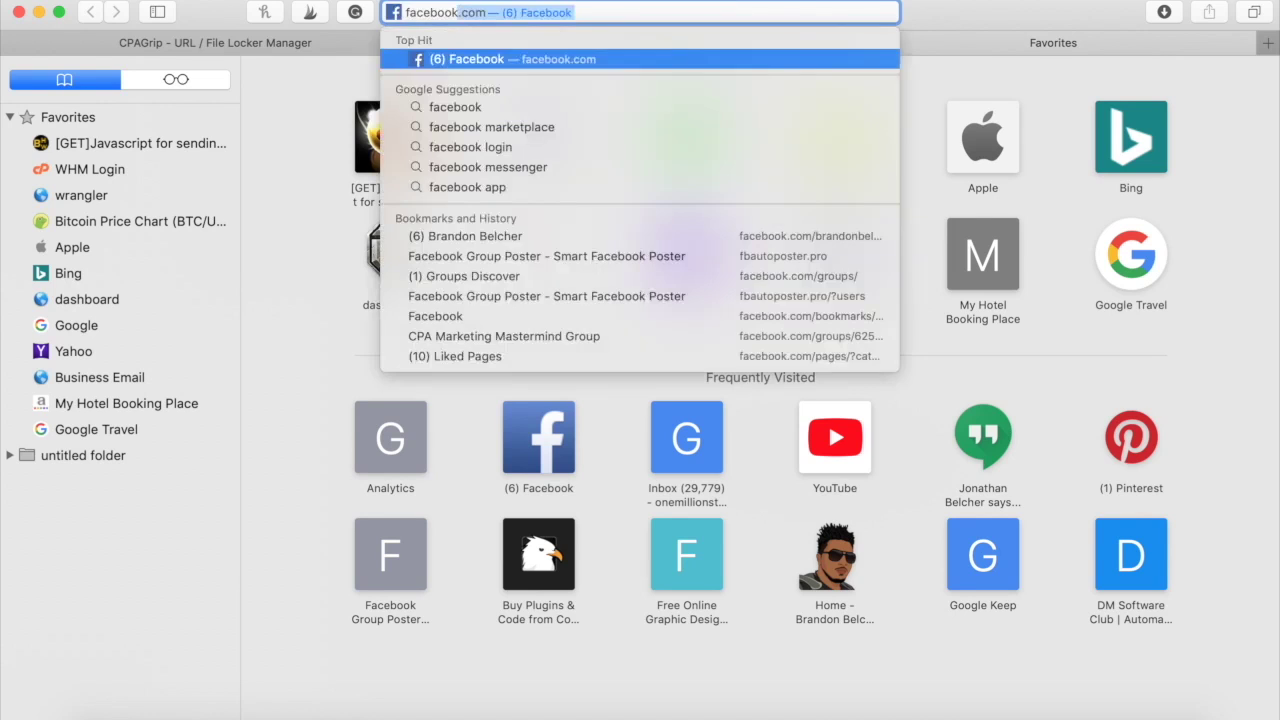
{"action": "key", "text": "Return"}
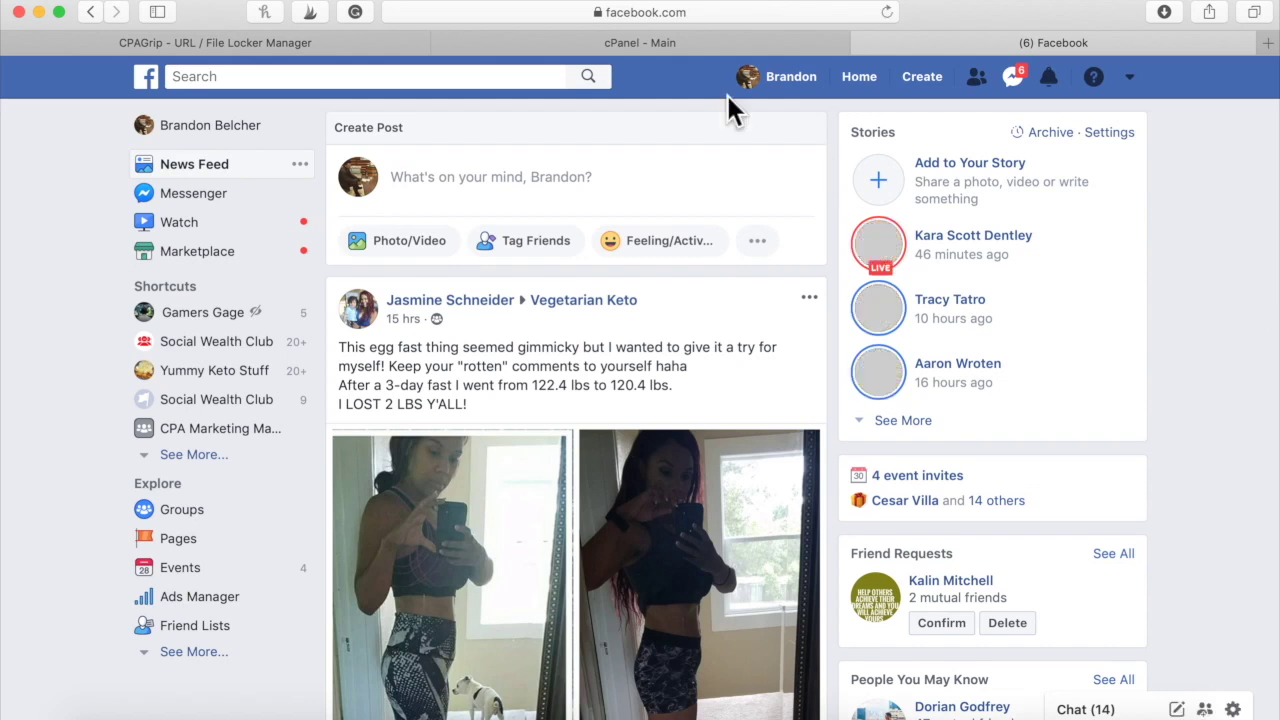
{"action": "left_click", "coordinate": [540, 198]}
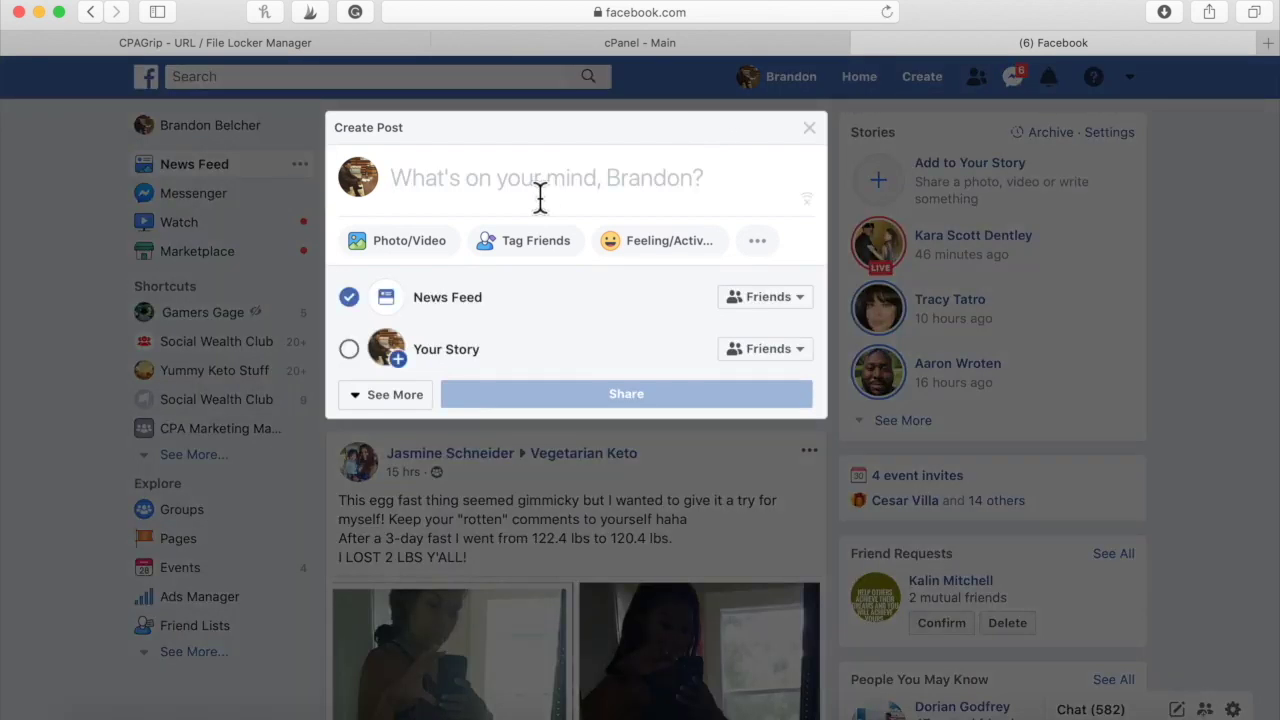
{"action": "key", "text": "super+v"}
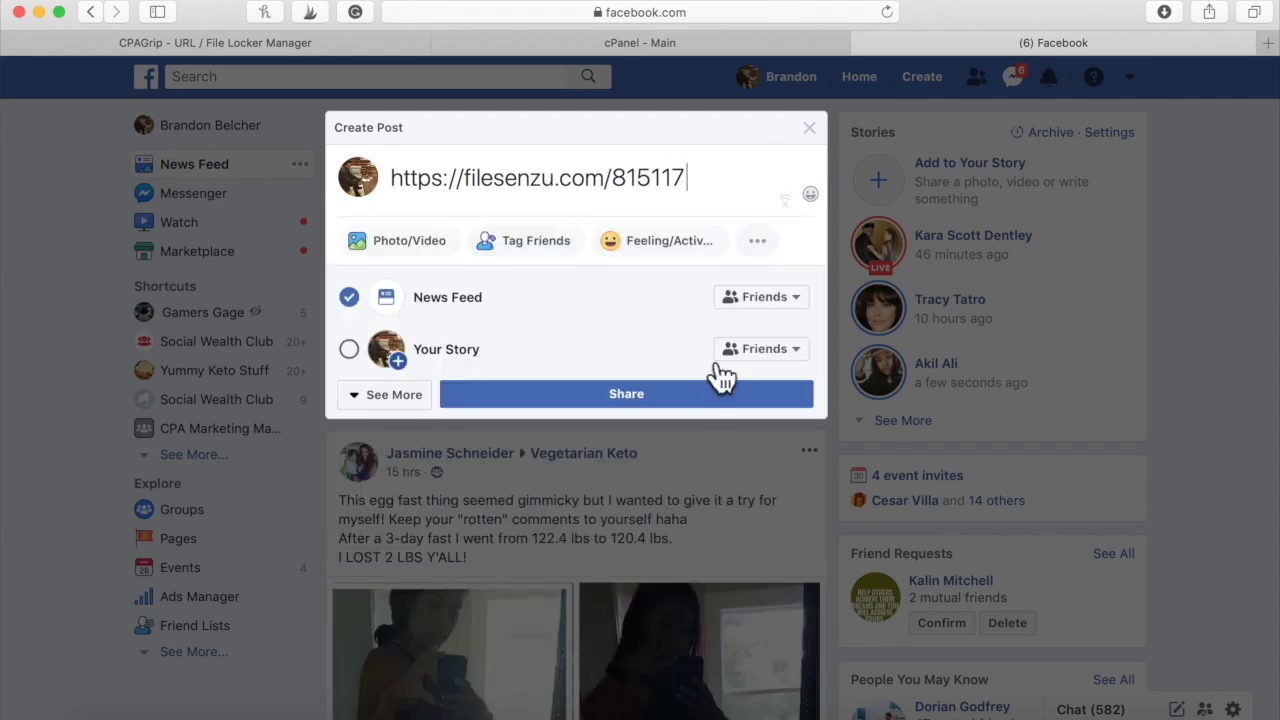
{"action": "left_click", "coordinate": [651, 408]}
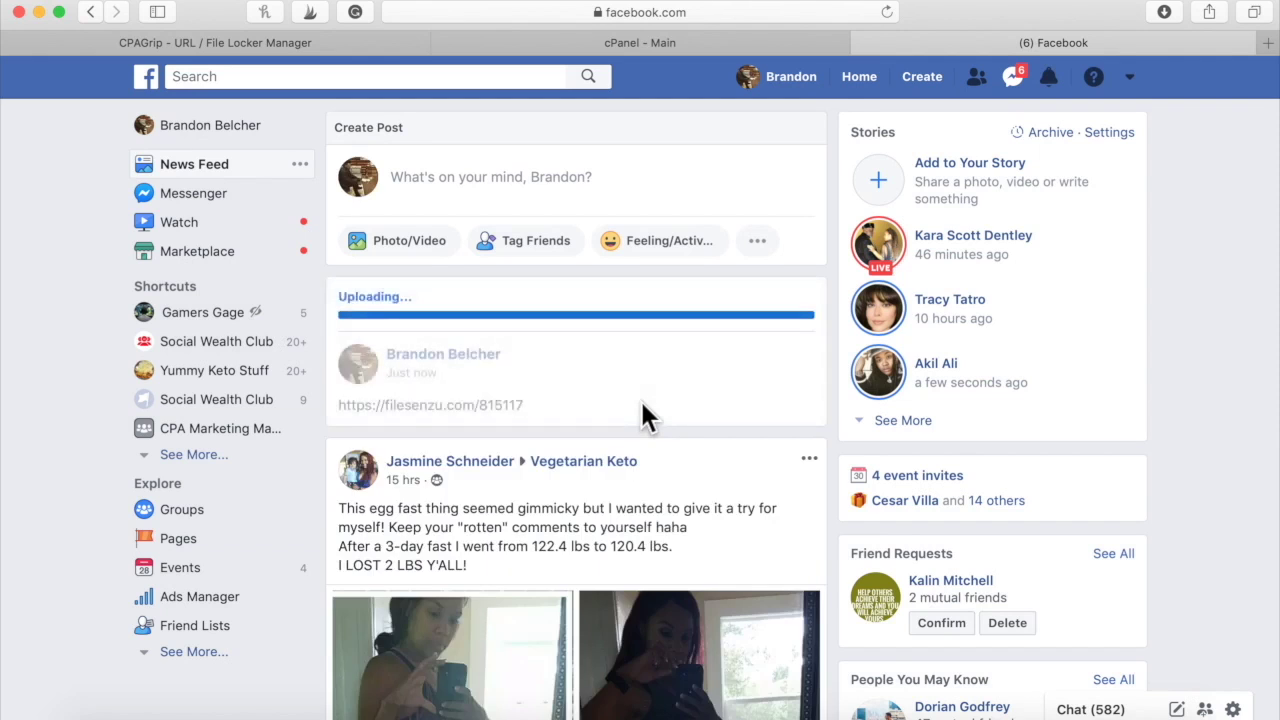
{"action": "key", "text": "super+r"}
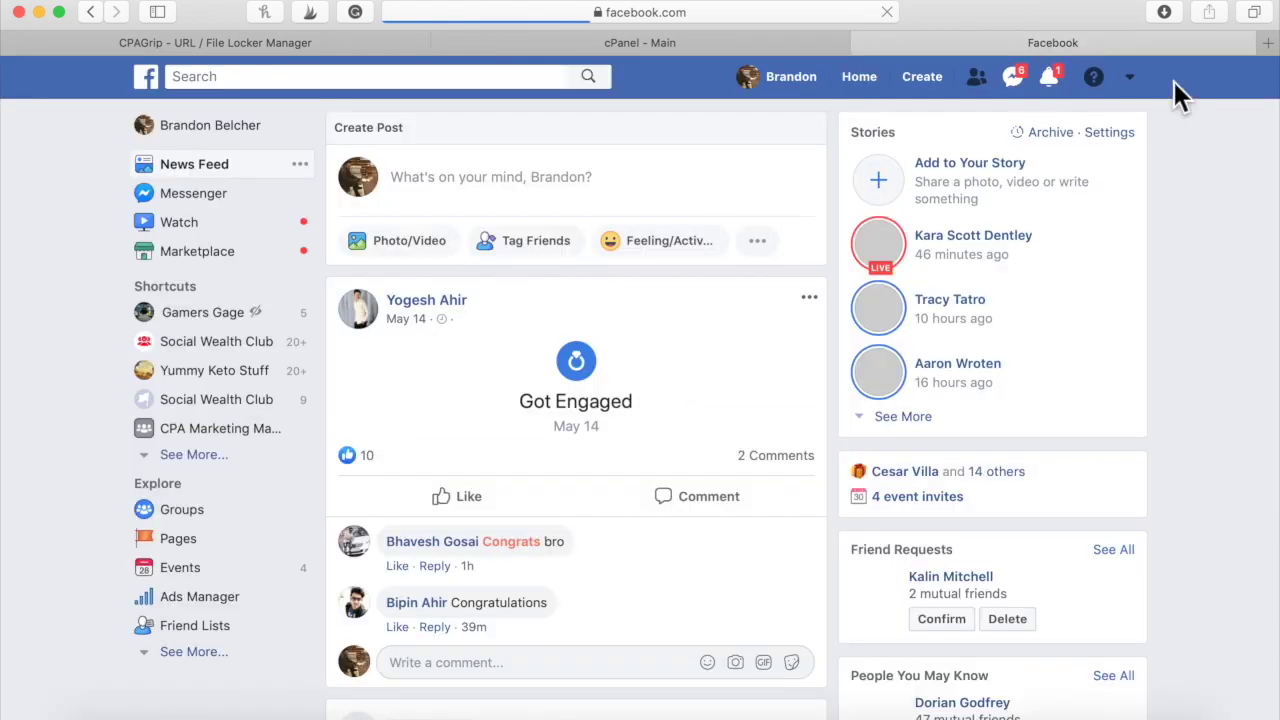
{"action": "left_click", "coordinate": [1056, 74]}
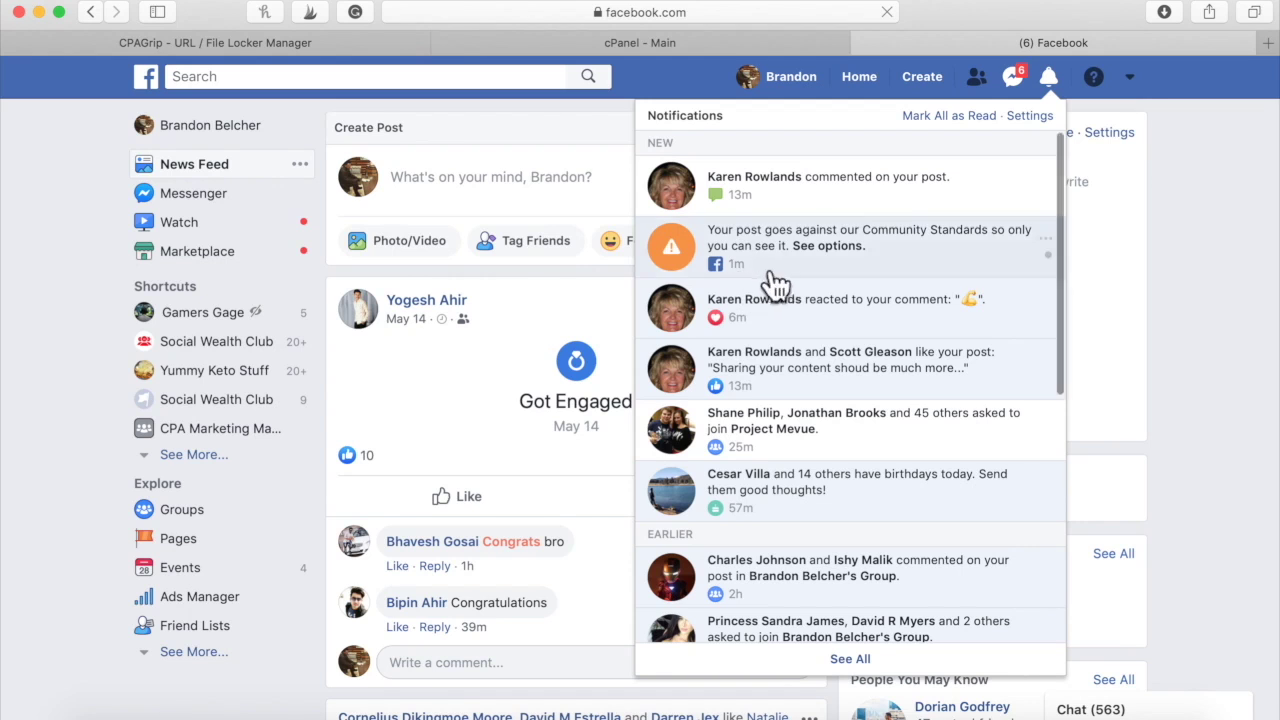
Read the Support Inbox spam notice about the link post, then return to the CPAGrip tab
{"action": "left_click", "coordinate": [823, 256]}
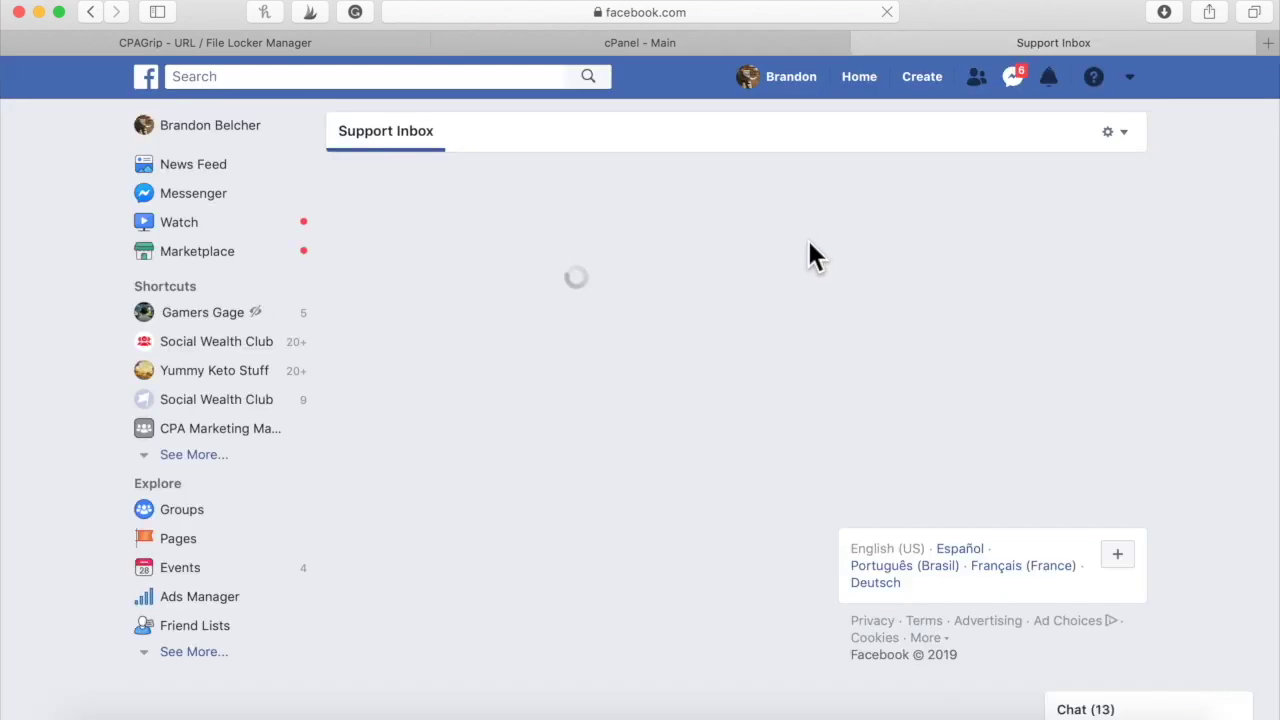
{"action": "scroll", "coordinate": [742, 495], "scroll_direction": "down", "scroll_amount": 5}
{"action": "scroll", "coordinate": [743, 503], "scroll_direction": "down", "scroll_amount": 2}
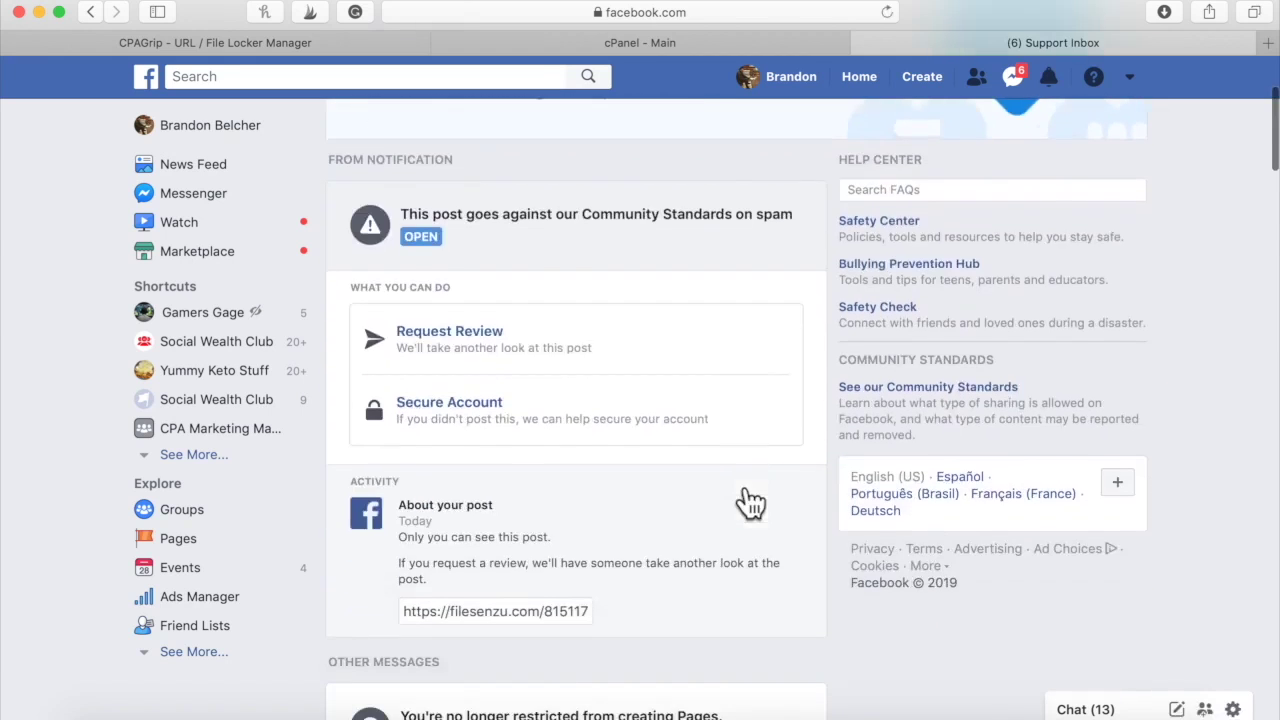
{"action": "scroll", "coordinate": [452, 640], "scroll_direction": "up", "scroll_amount": 1}
{"action": "scroll", "coordinate": [452, 640], "scroll_direction": "up", "scroll_amount": 2}
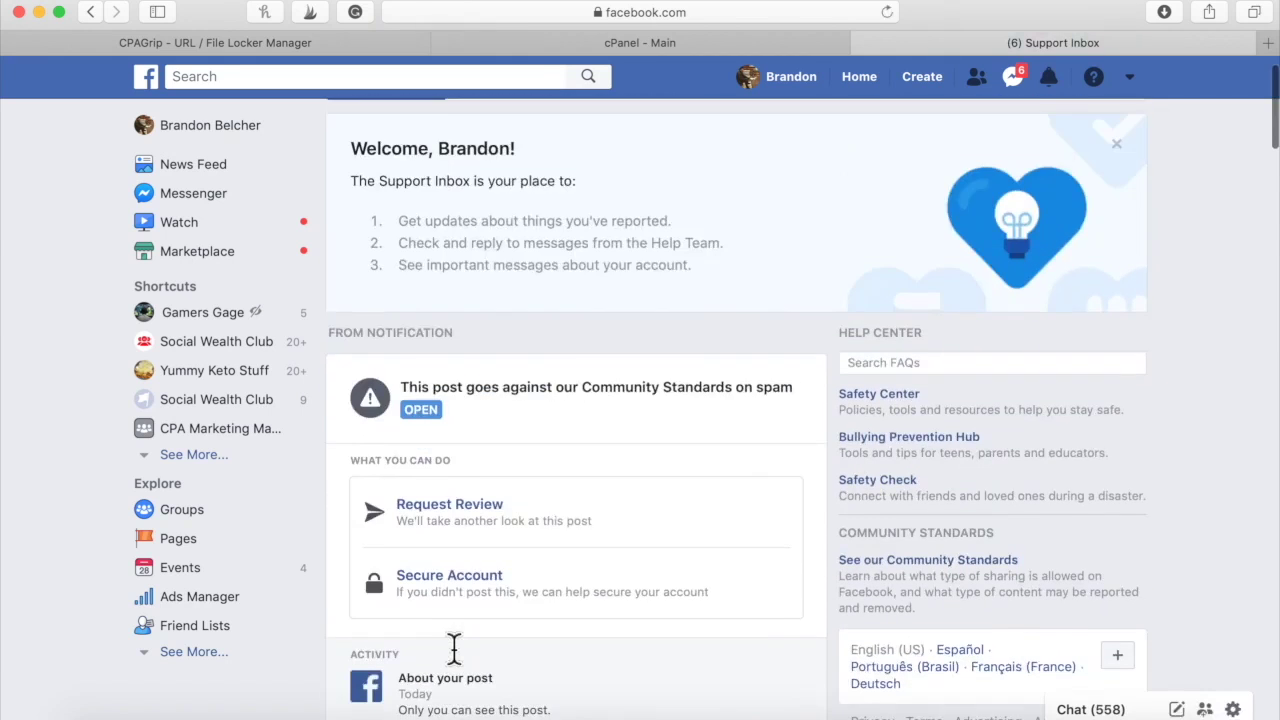
{"action": "scroll", "coordinate": [452, 640], "scroll_direction": "down", "scroll_amount": 2}
{"action": "left_click_drag", "start_coordinate": [418, 654], "coordinate": [582, 662]}
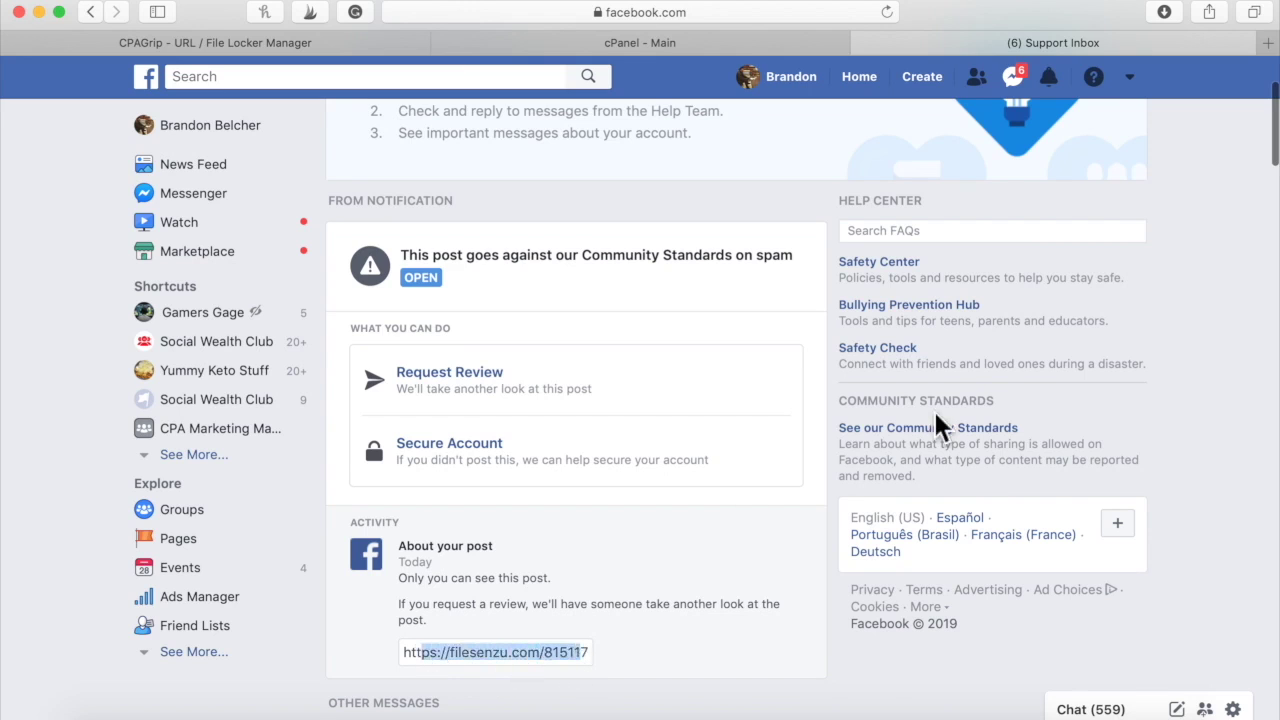
{"action": "left_click", "coordinate": [289, 47]}
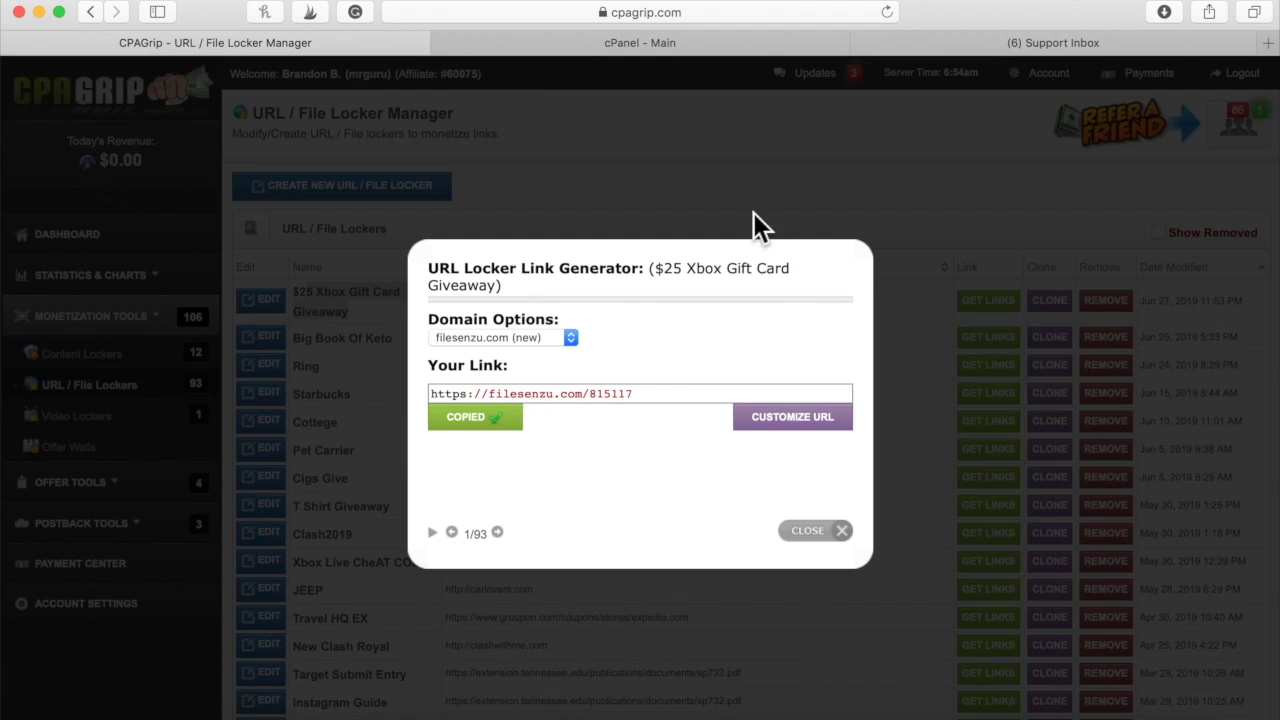
Show the Domain Options list for the Xbox locker link in the URL Locker Link Generator
{"action": "left_click", "coordinate": [612, 409]}
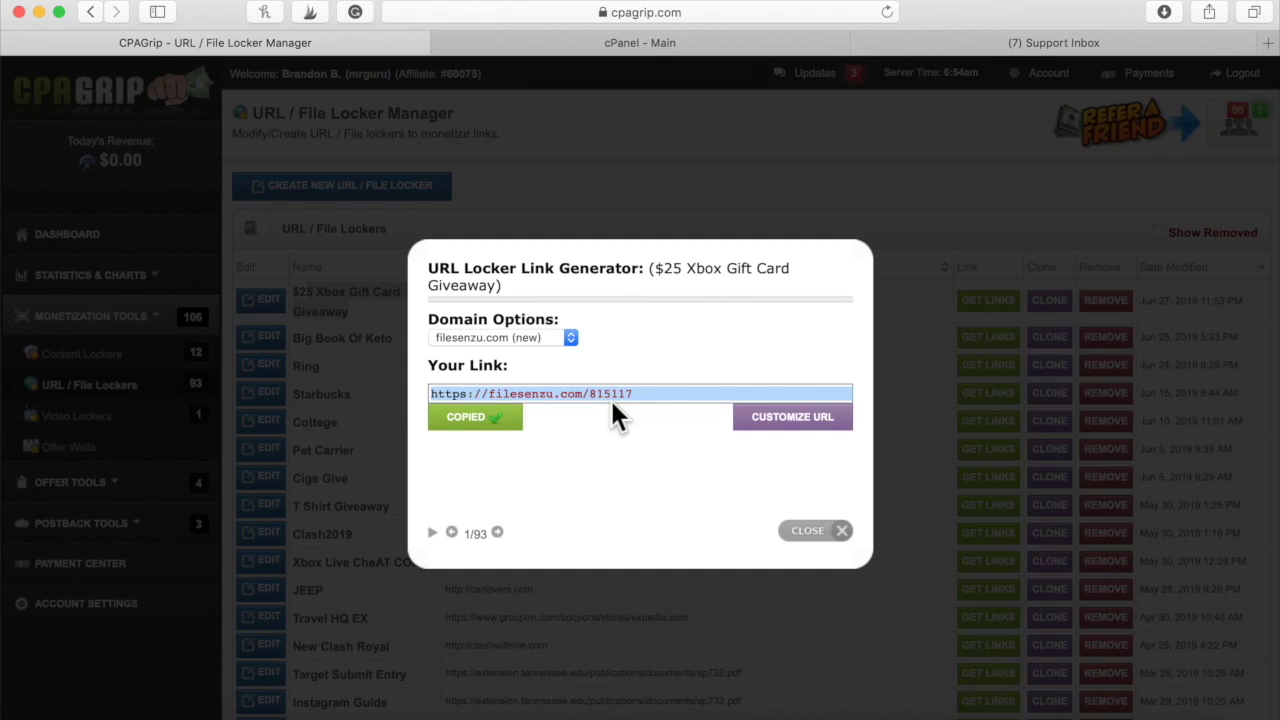
{"action": "left_click", "coordinate": [600, 428]}
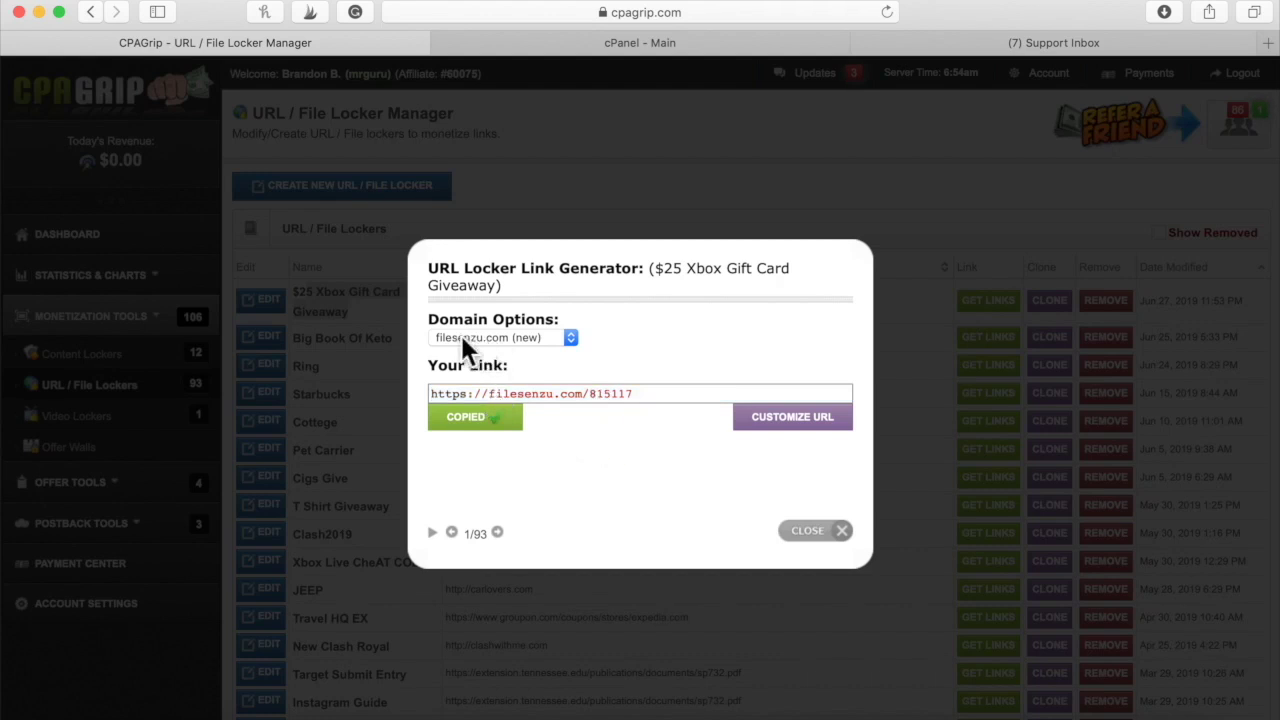
{"action": "left_click", "coordinate": [539, 339]}
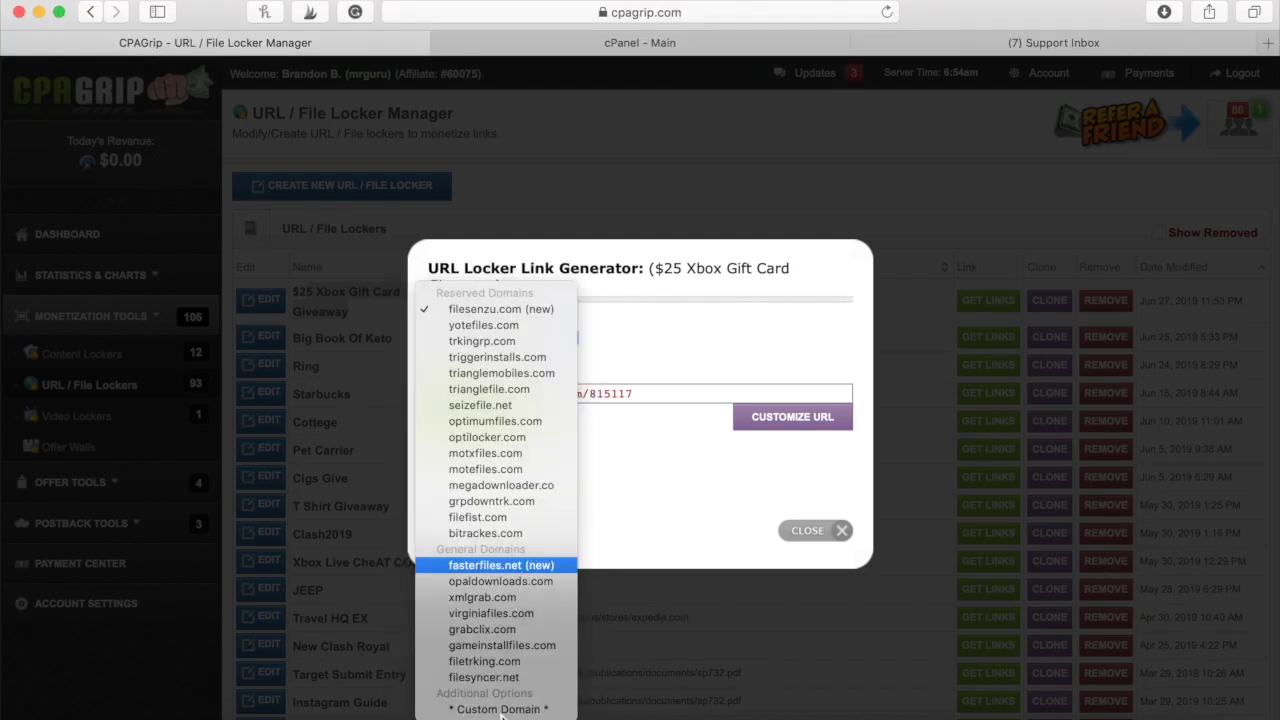
Switch the Xbox locker link to * Custom Domain * and download its index.php as index-6.php
{"action": "left_click", "coordinate": [499, 709]}
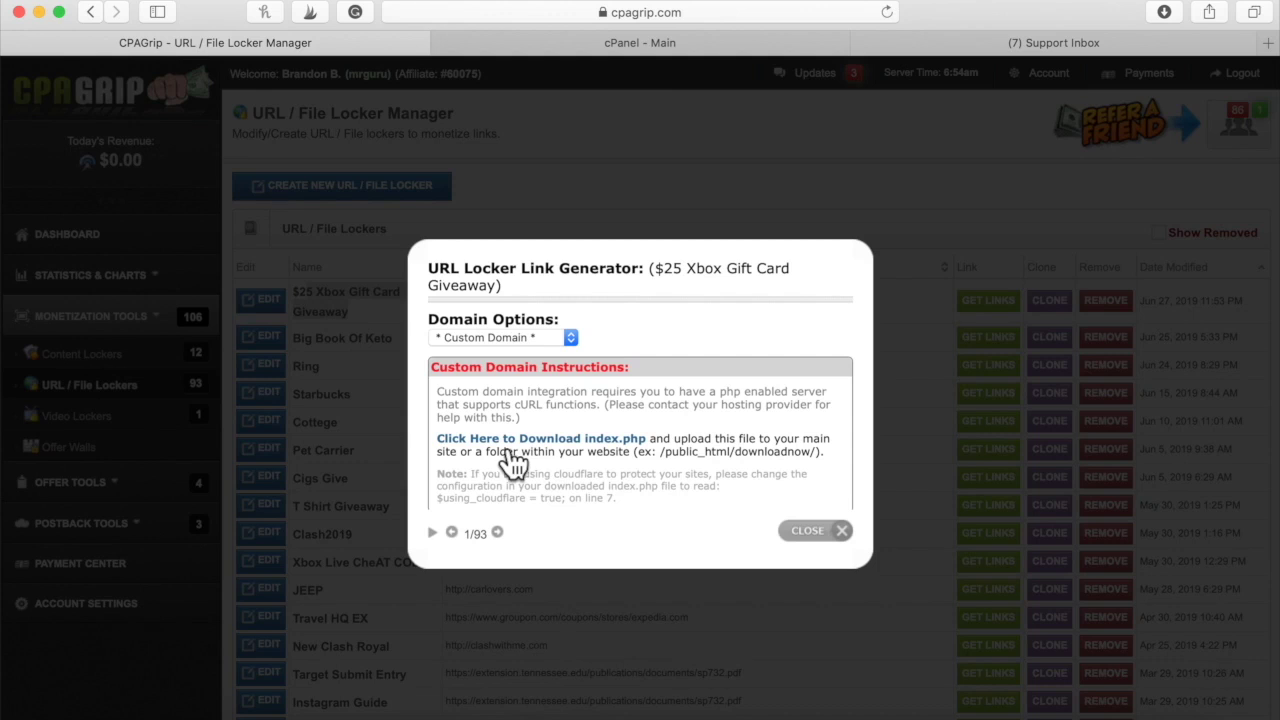
{"action": "left_click", "coordinate": [646, 452]}
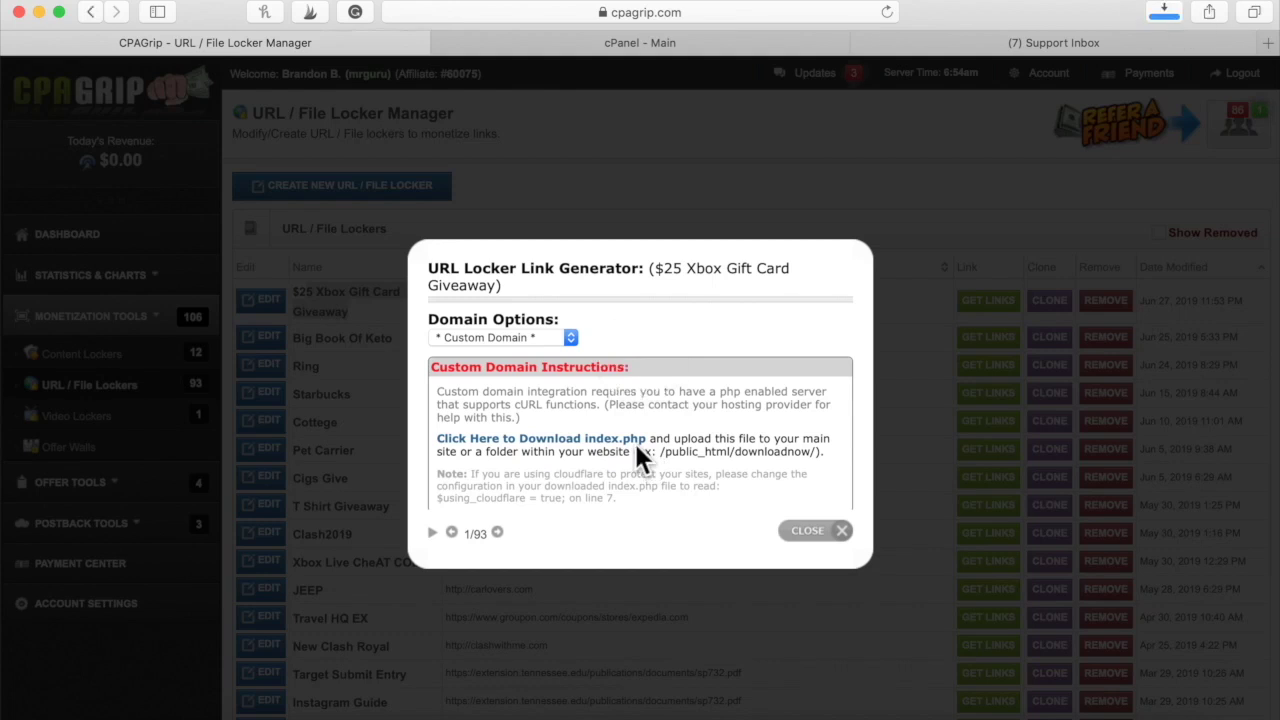
{"action": "left_click", "coordinate": [1161, 14]}
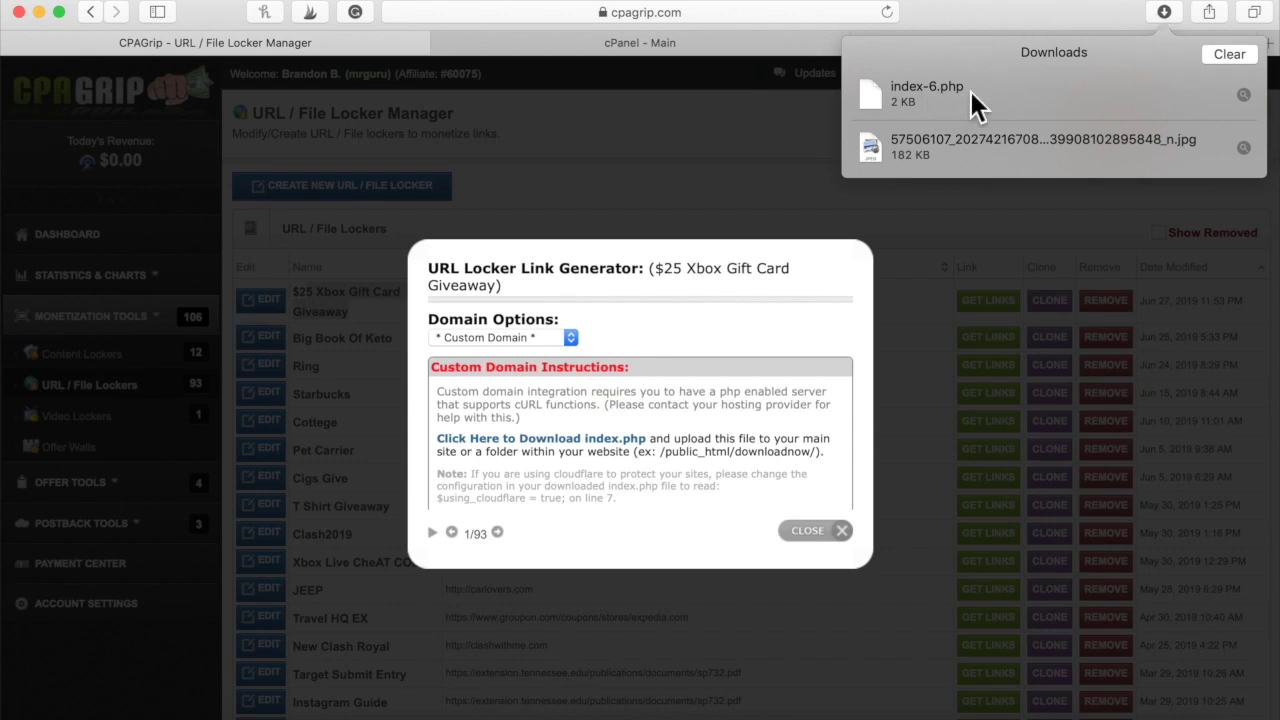
{"action": "left_click", "coordinate": [990, 25]}
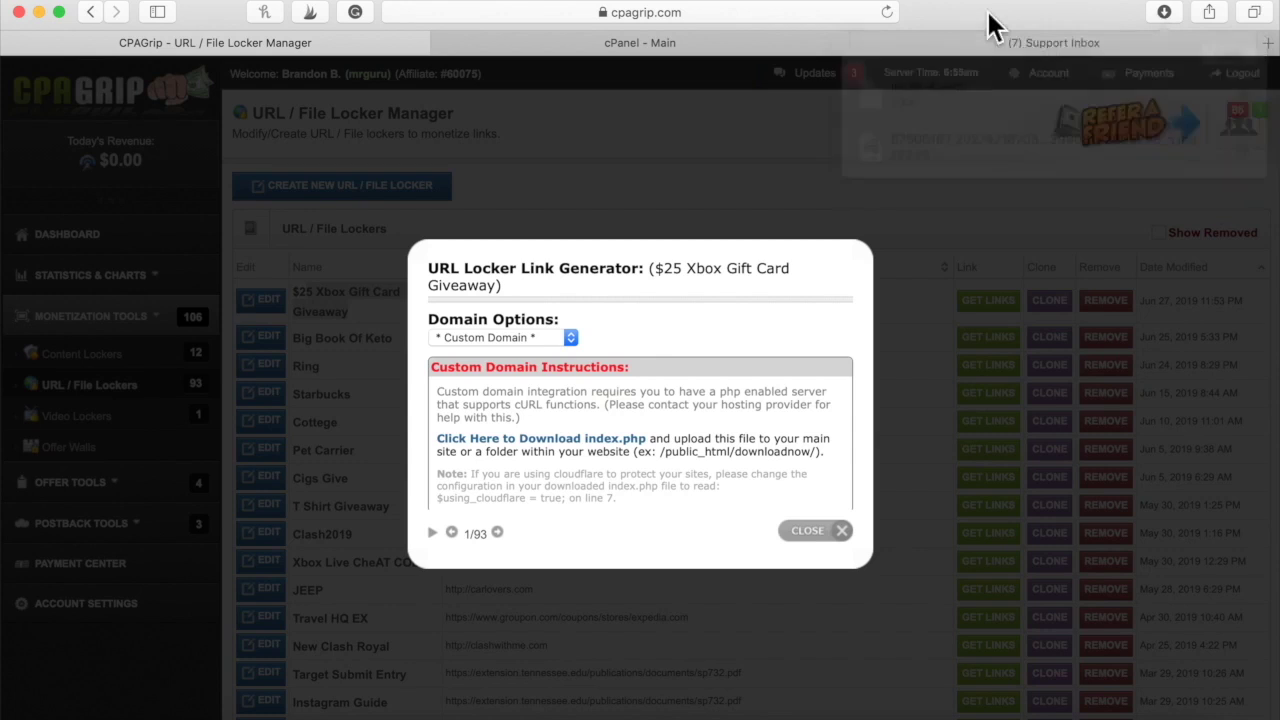
Open File Manager from the Files section of the cPanel - Main dashboard
{"action": "left_click", "coordinate": [640, 62]}
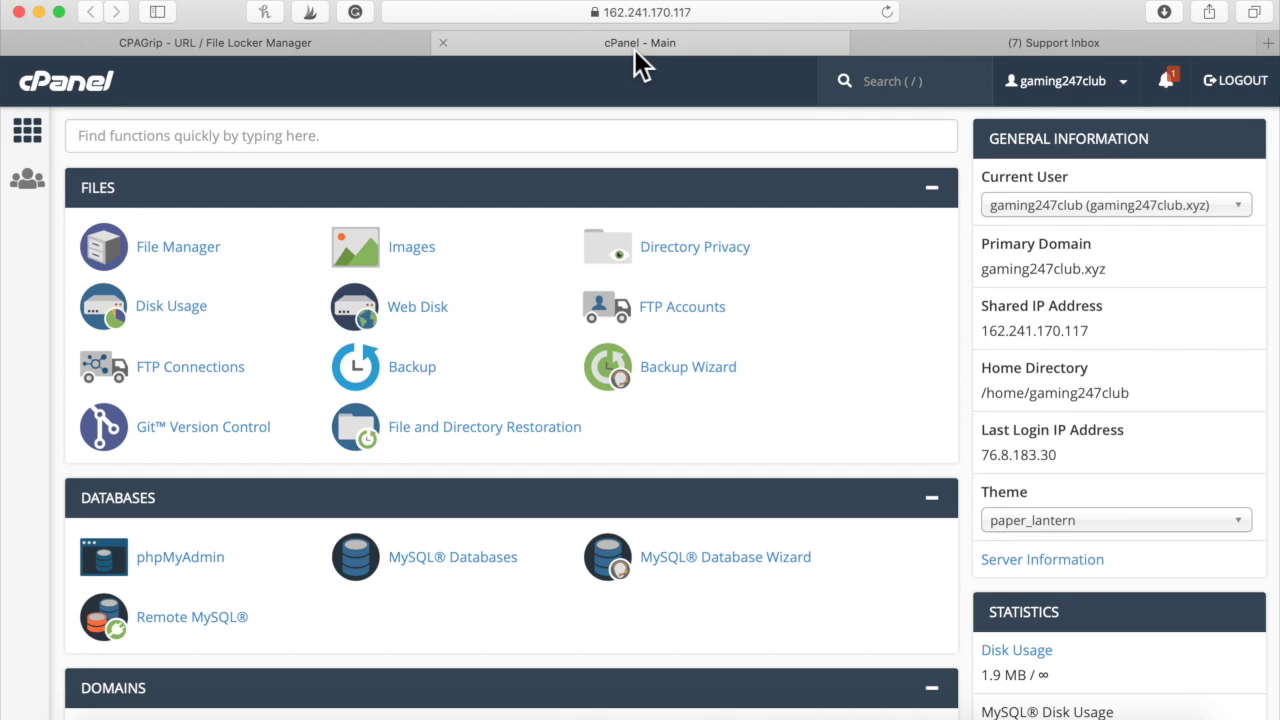
{"action": "scroll", "coordinate": [617, 617], "scroll_direction": "down", "scroll_amount": 15}
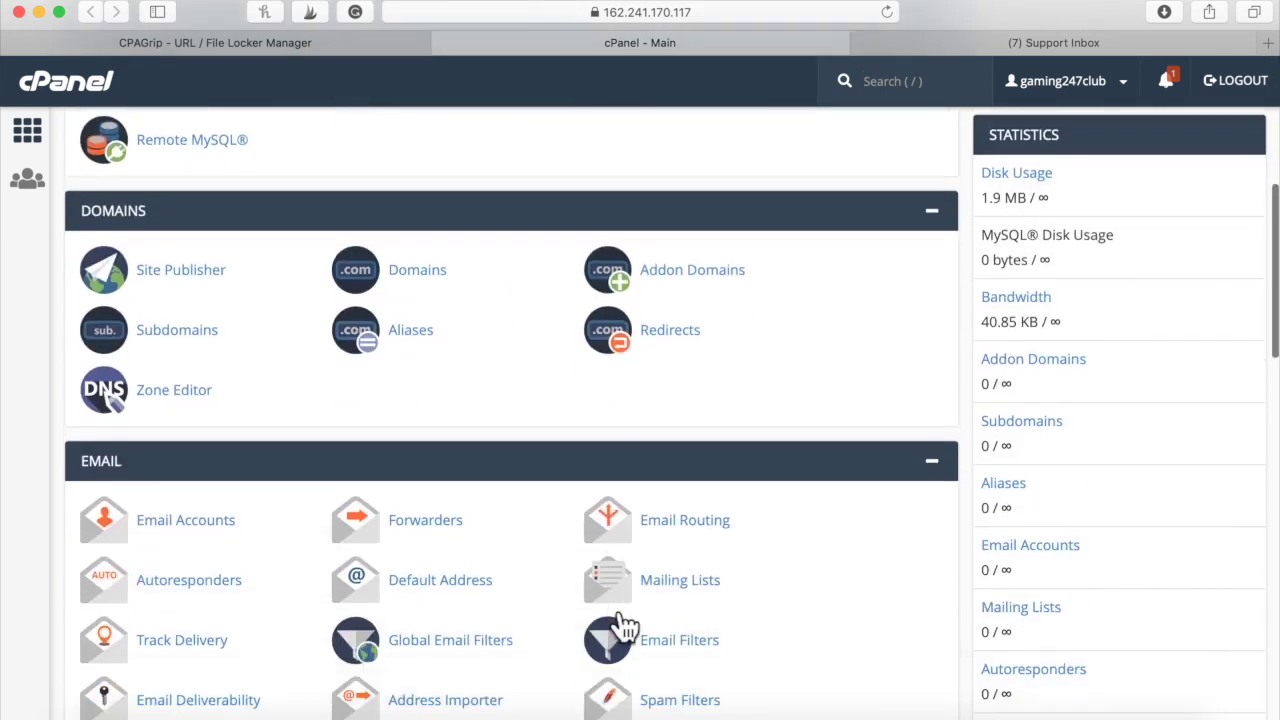
{"action": "scroll", "coordinate": [624, 627], "scroll_direction": "up", "scroll_amount": 15}
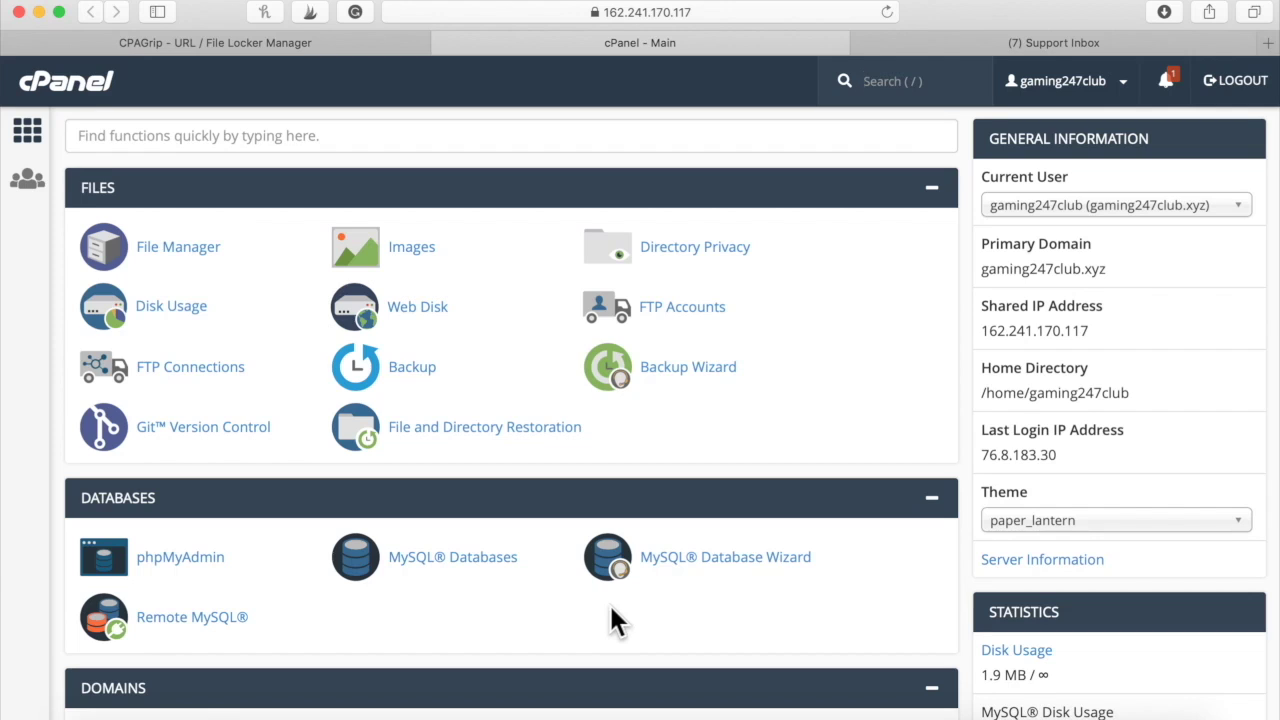
{"action": "left_click", "coordinate": [182, 257]}
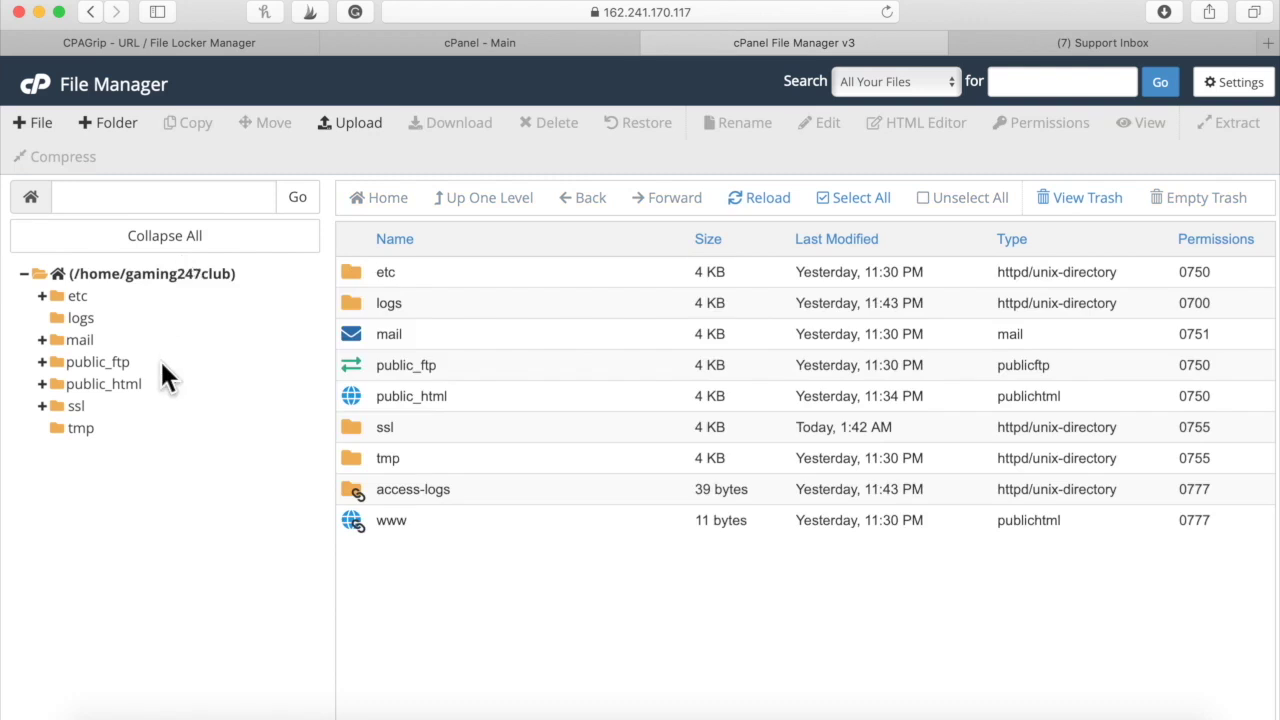
Upload index-6.php from the computer into public_html and return to its file listing
{"action": "left_click", "coordinate": [124, 388]}
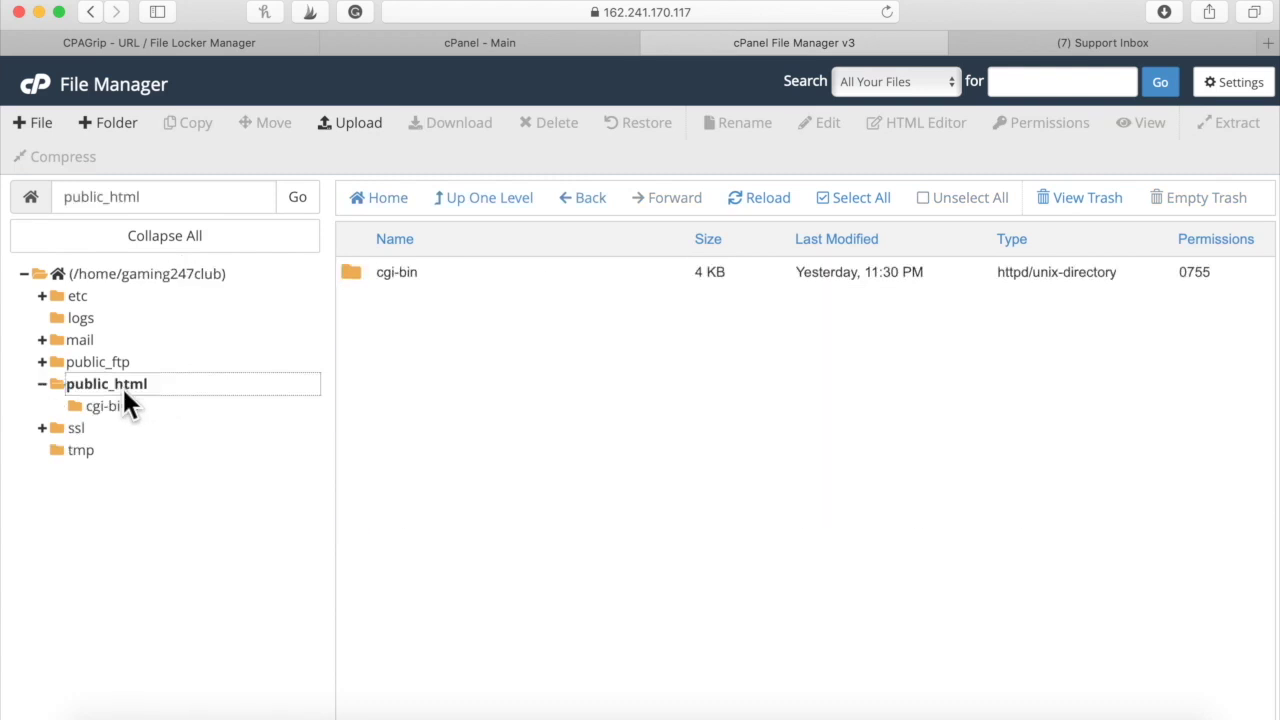
{"action": "left_click", "coordinate": [366, 122]}
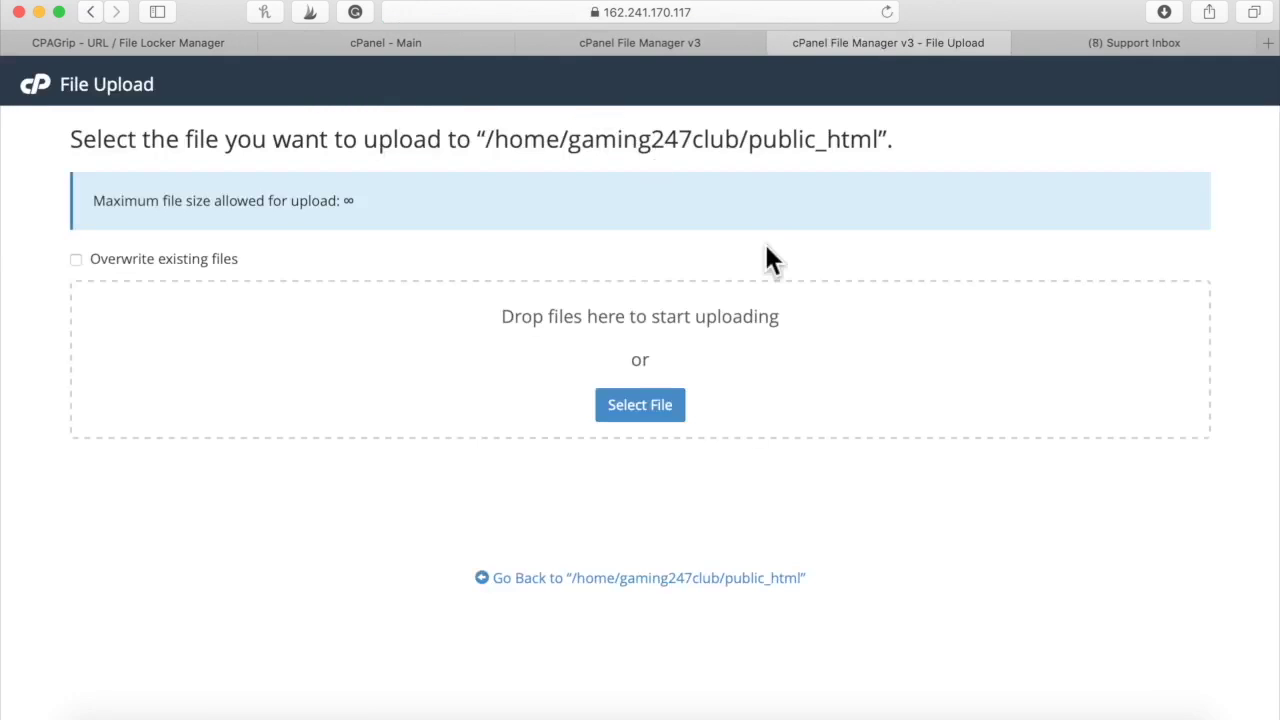
{"action": "left_click", "coordinate": [645, 410]}
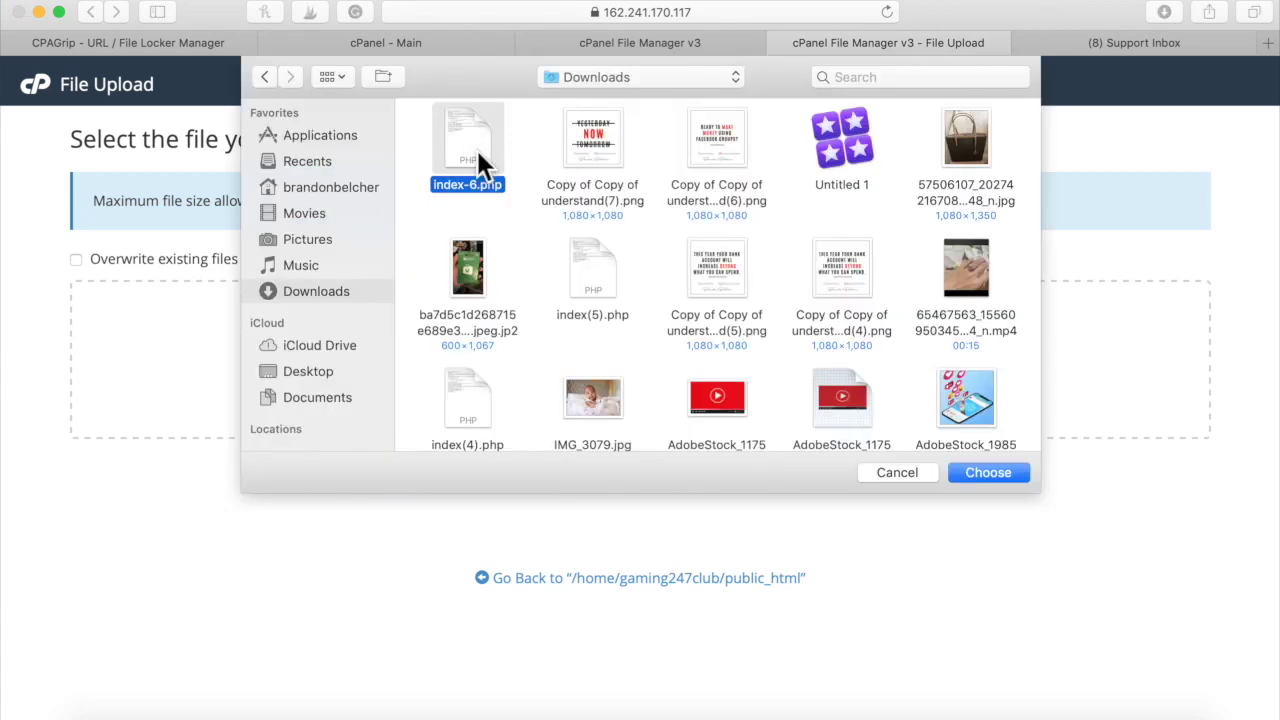
{"action": "double_click", "coordinate": [477, 150]}
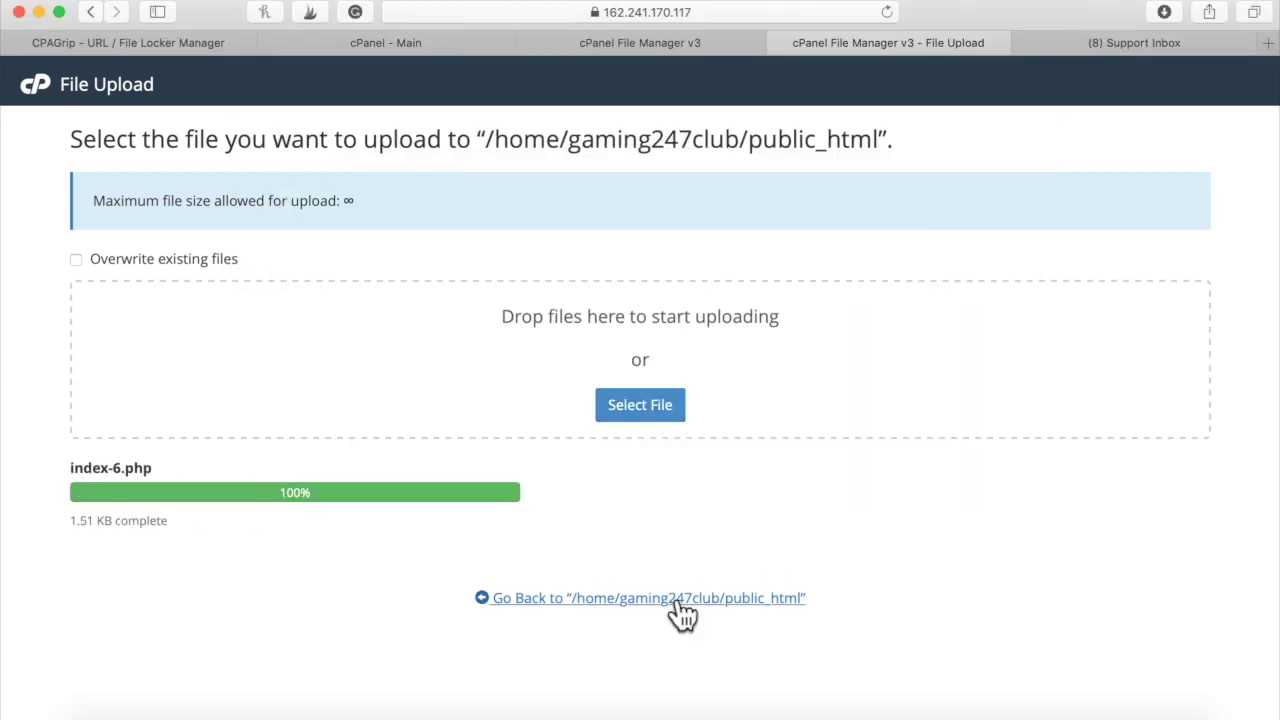
{"action": "left_click", "coordinate": [662, 600]}
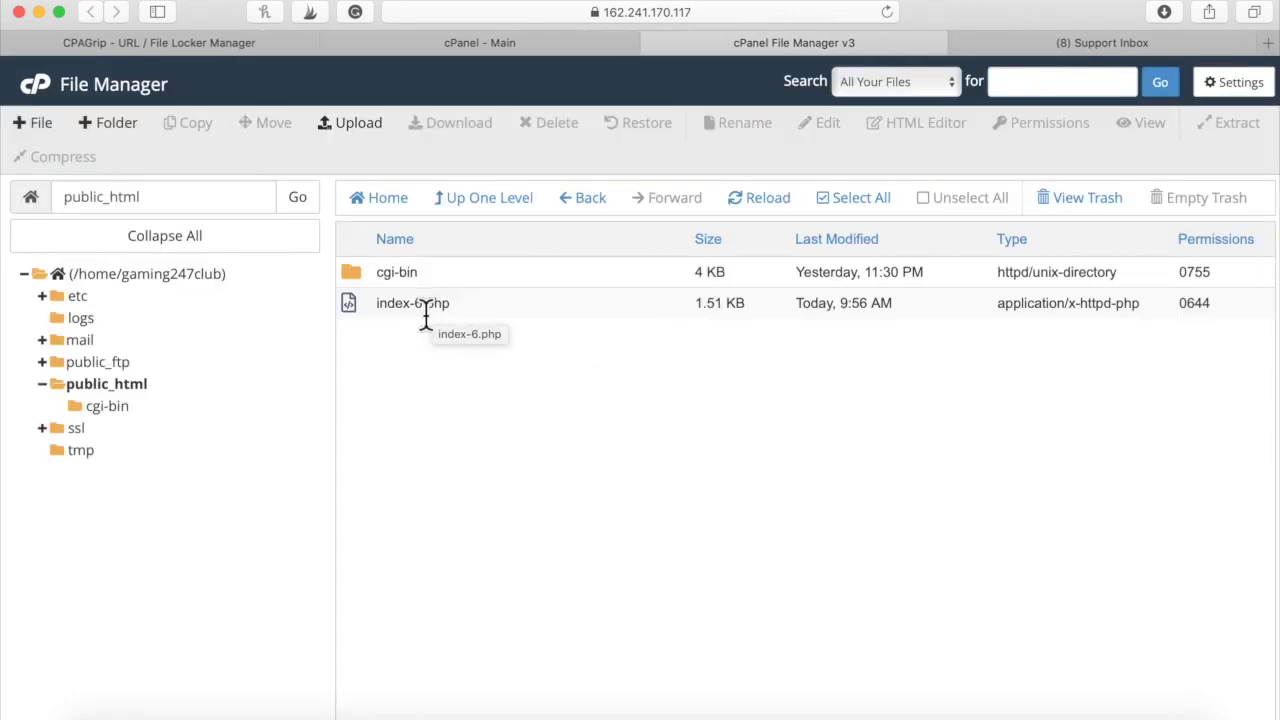
Rename index-6.php in public_html to index.php by removing '-6' from the name
{"action": "left_click", "coordinate": [424, 312]}
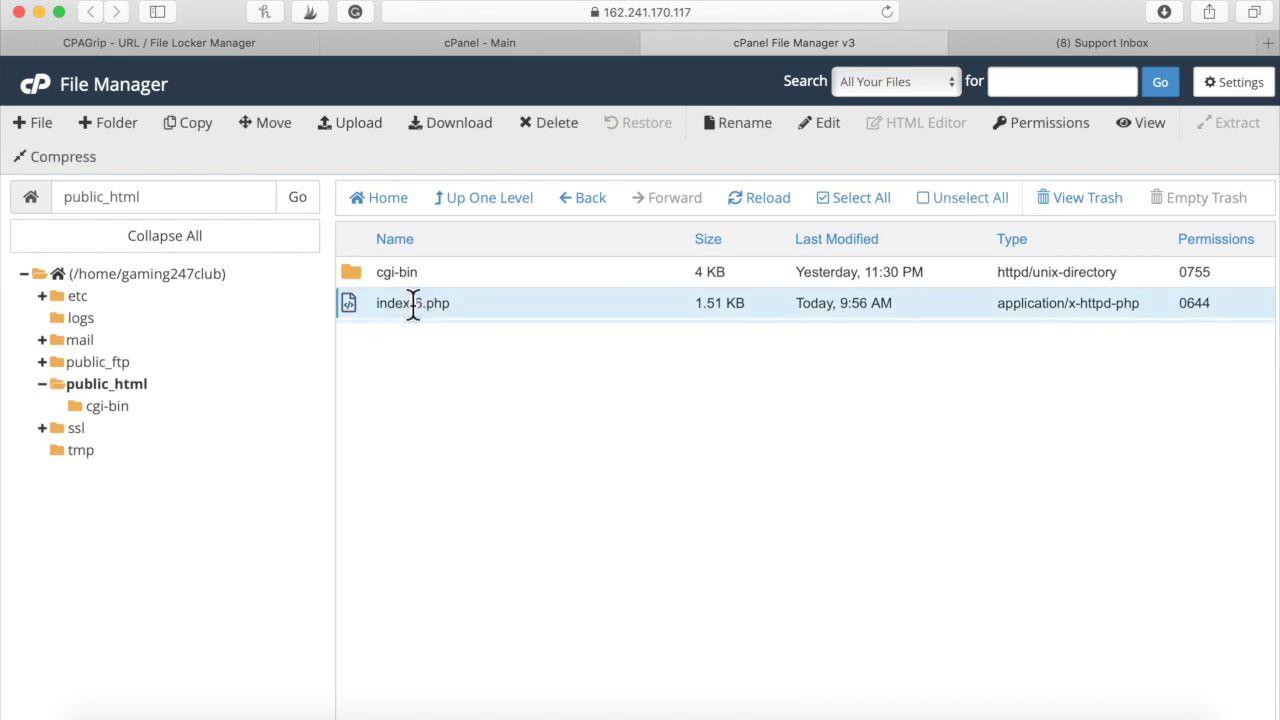
{"action": "right_click", "coordinate": [413, 303]}
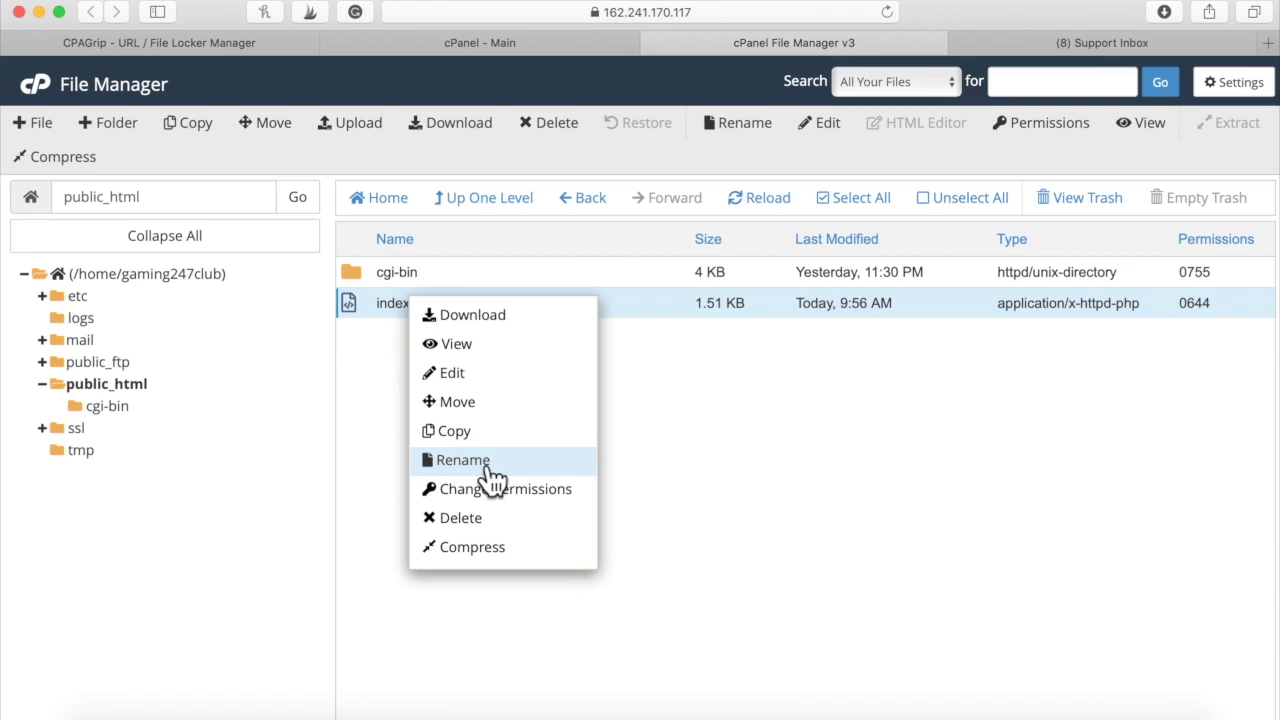
{"action": "left_click", "coordinate": [489, 462]}
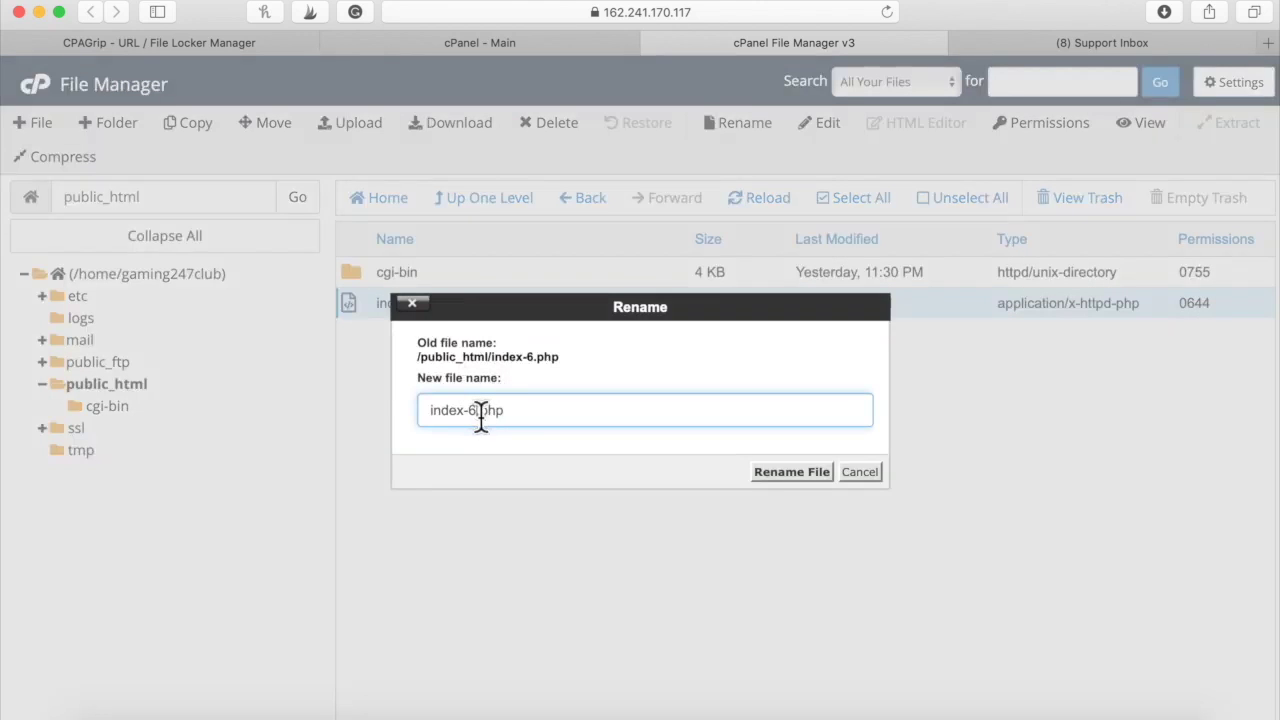
{"action": "left_click", "coordinate": [477, 410]}
{"action": "key", "text": "BackSpace"}
{"action": "key", "text": "BackSpace"}
{"action": "left_click", "coordinate": [789, 474]}
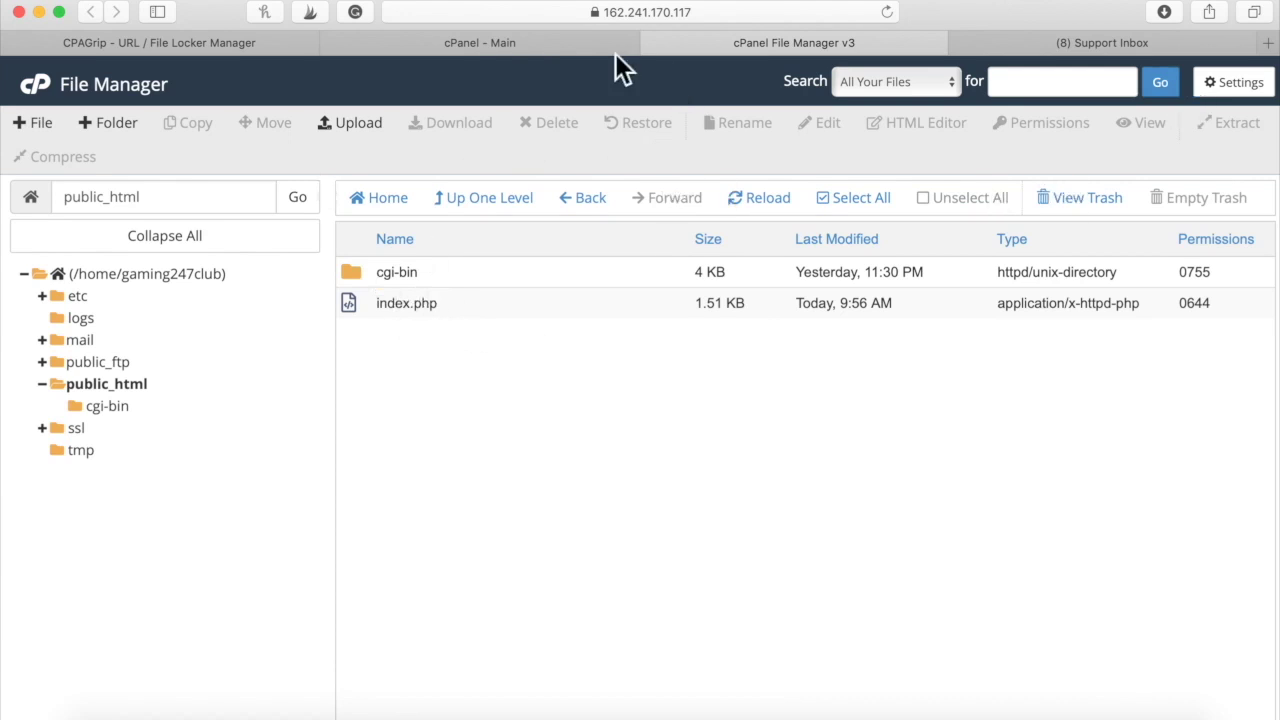
{"action": "left_click", "coordinate": [586, 45]}
Load the primary domain gaming247club.xyz from cPanel in a new Safari tab
{"action": "double_click", "coordinate": [1096, 270]}
{"action": "left_click_drag", "start_coordinate": [1010, 283], "coordinate": [986, 278]}
{"action": "key", "text": "super+c"}
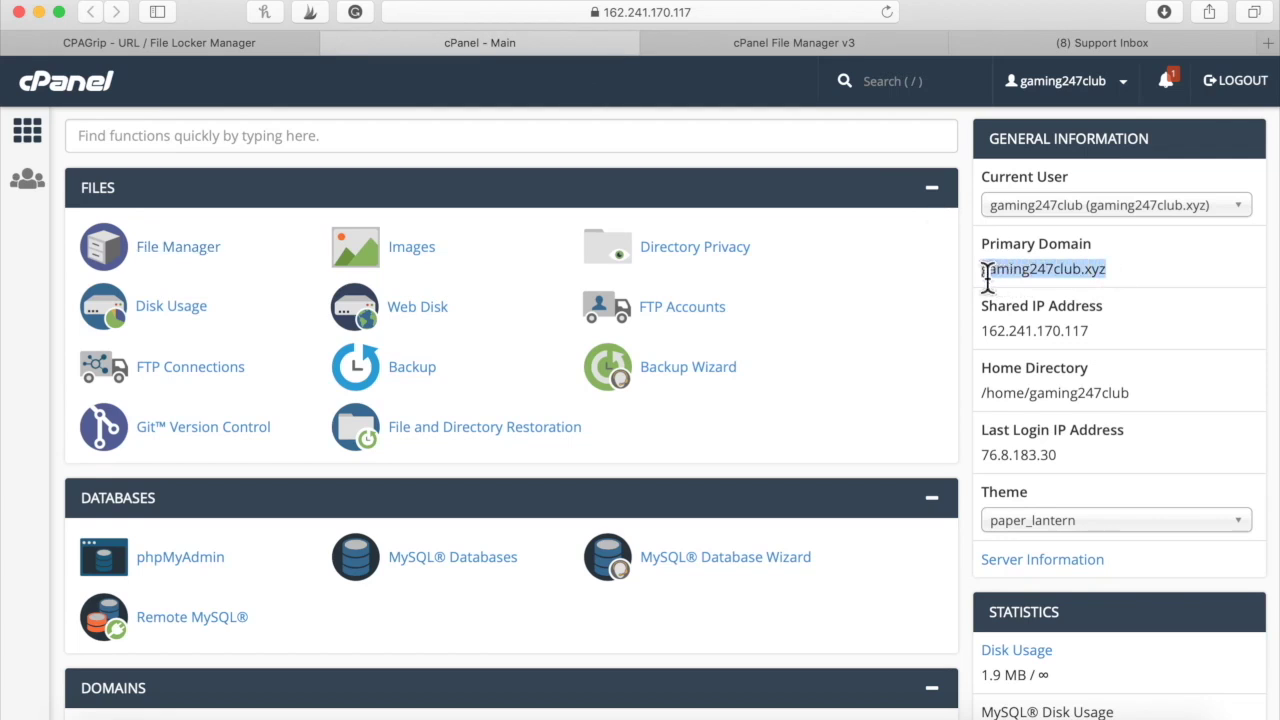
{"action": "left_click", "coordinate": [1266, 44]}
{"action": "key", "text": "super+v"}
{"action": "key", "text": "Return"}
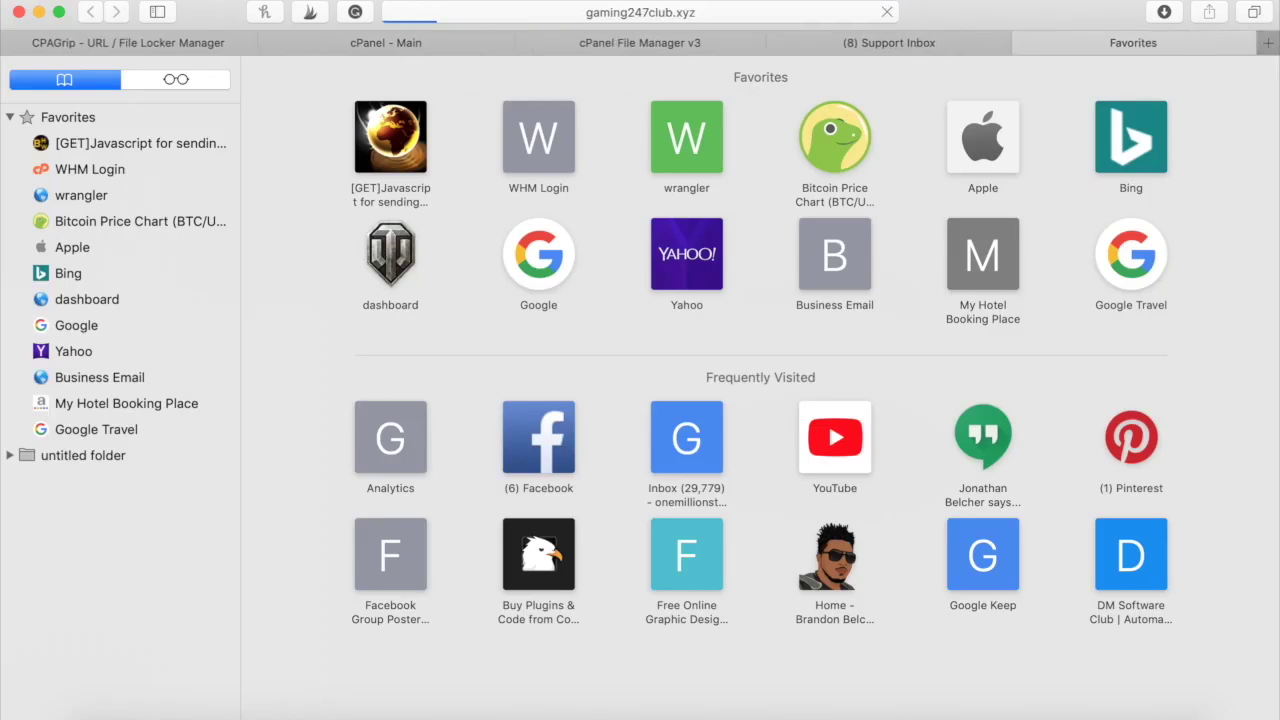
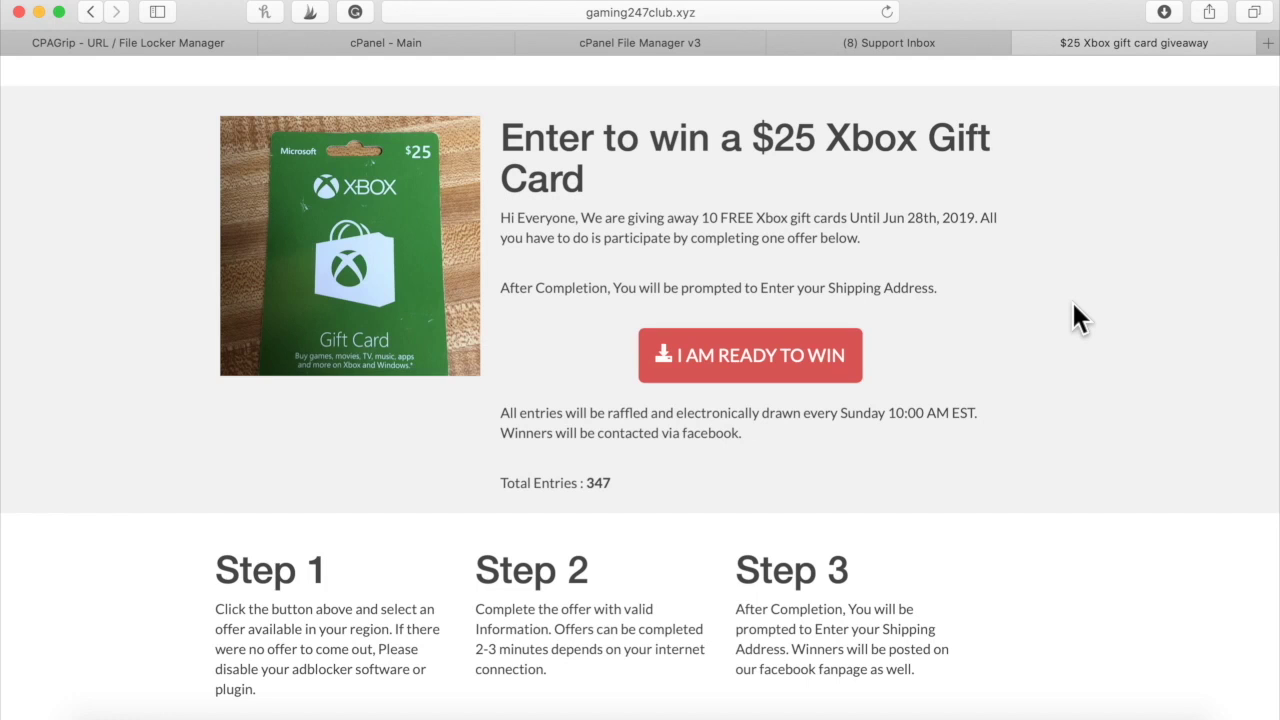
Select the gaming247club.xyz giveaway URL in Safari's address bar for copying
{"action": "left_click", "coordinate": [804, 18]}
{"action": "key", "text": "super+c"}
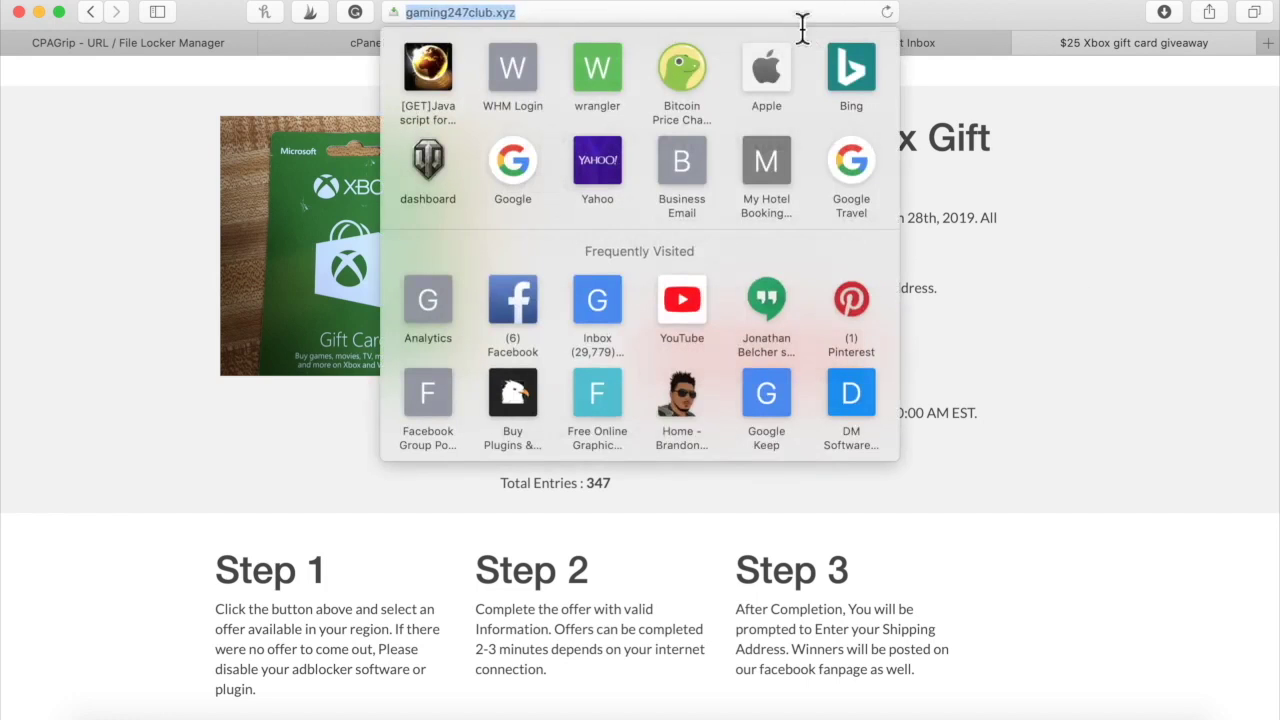
Leave the Support Inbox for the Facebook News Feed and start a new post
{"action": "left_click", "coordinate": [1202, 131]}
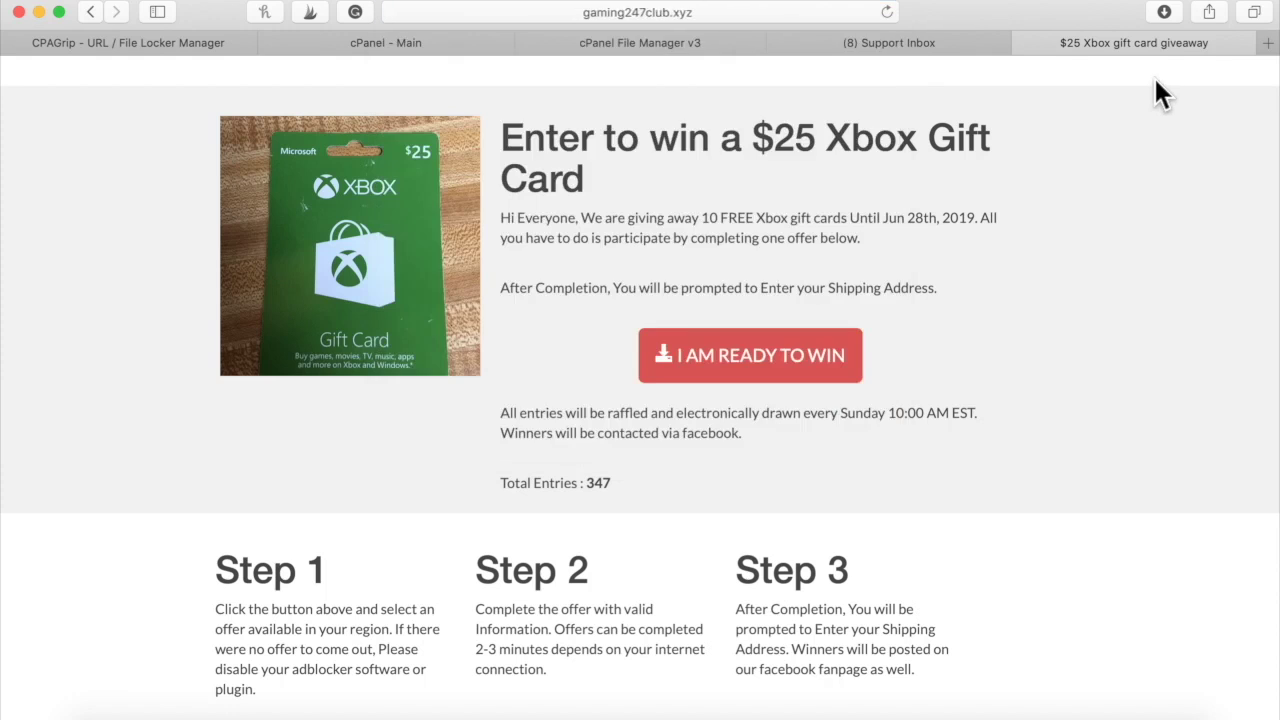
{"action": "left_click", "coordinate": [928, 44]}
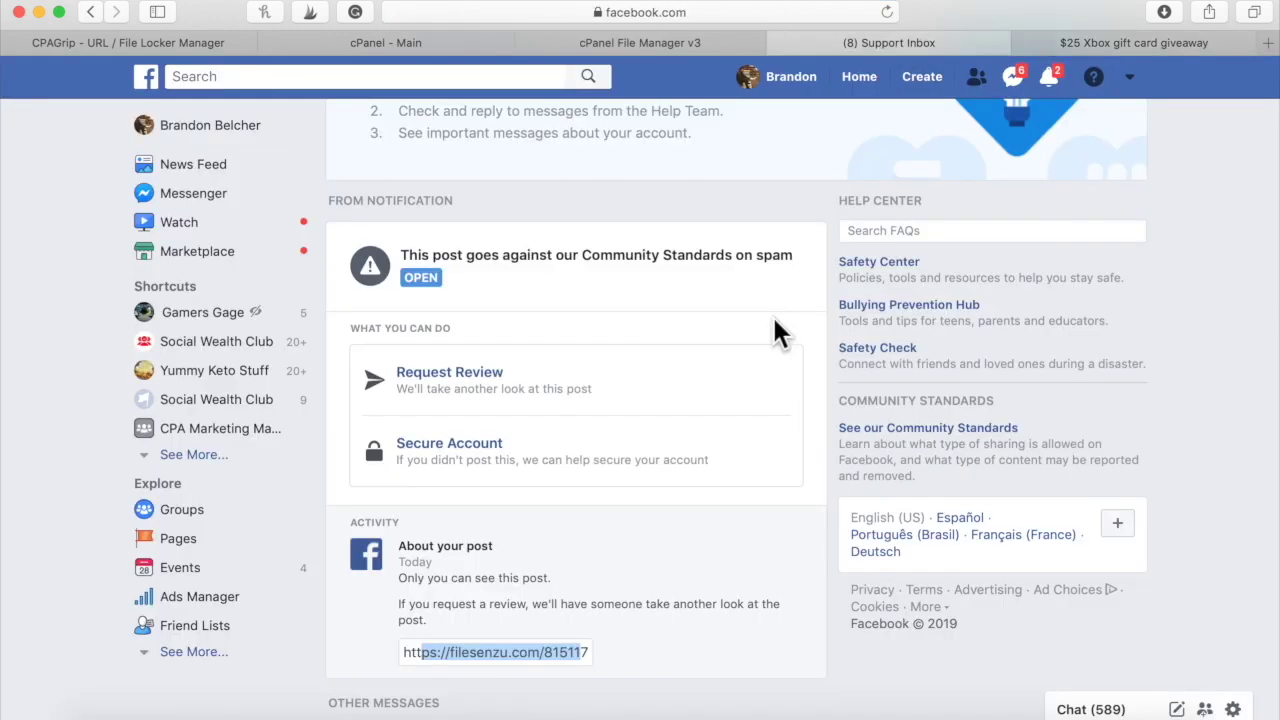
{"action": "scroll", "coordinate": [772, 320], "scroll_direction": "up", "scroll_amount": 4}
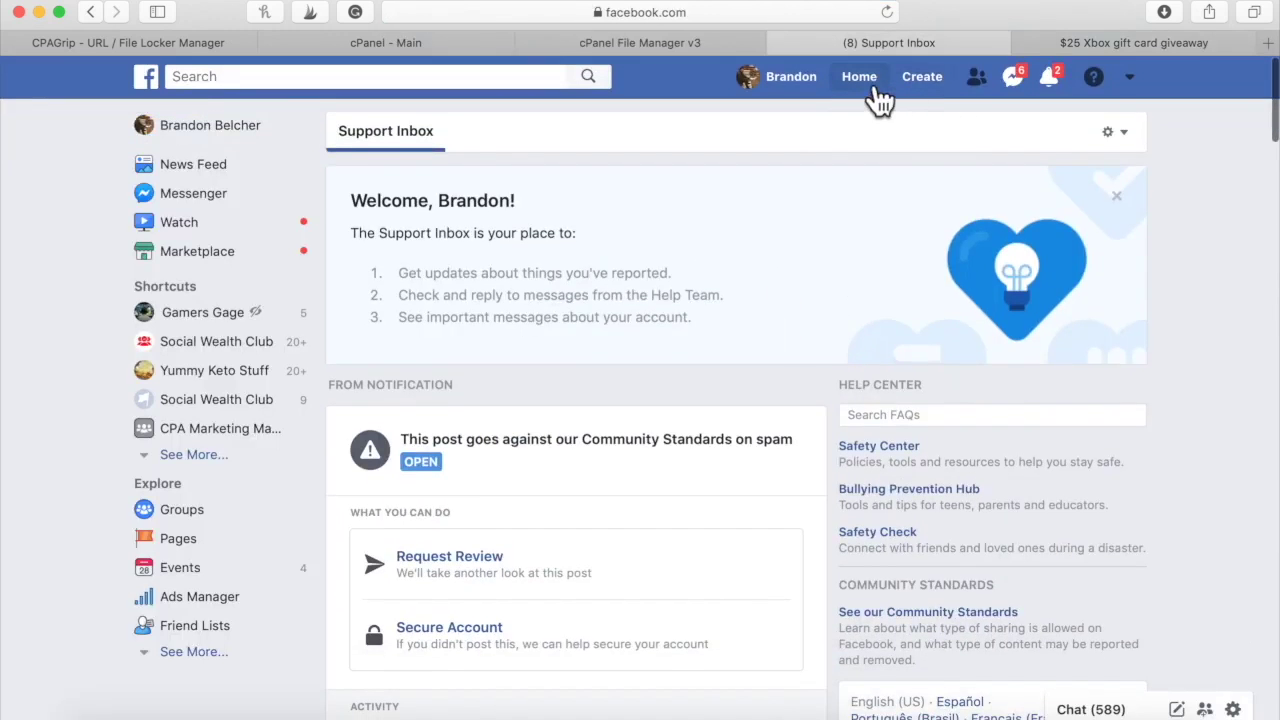
{"action": "left_click", "coordinate": [866, 80]}
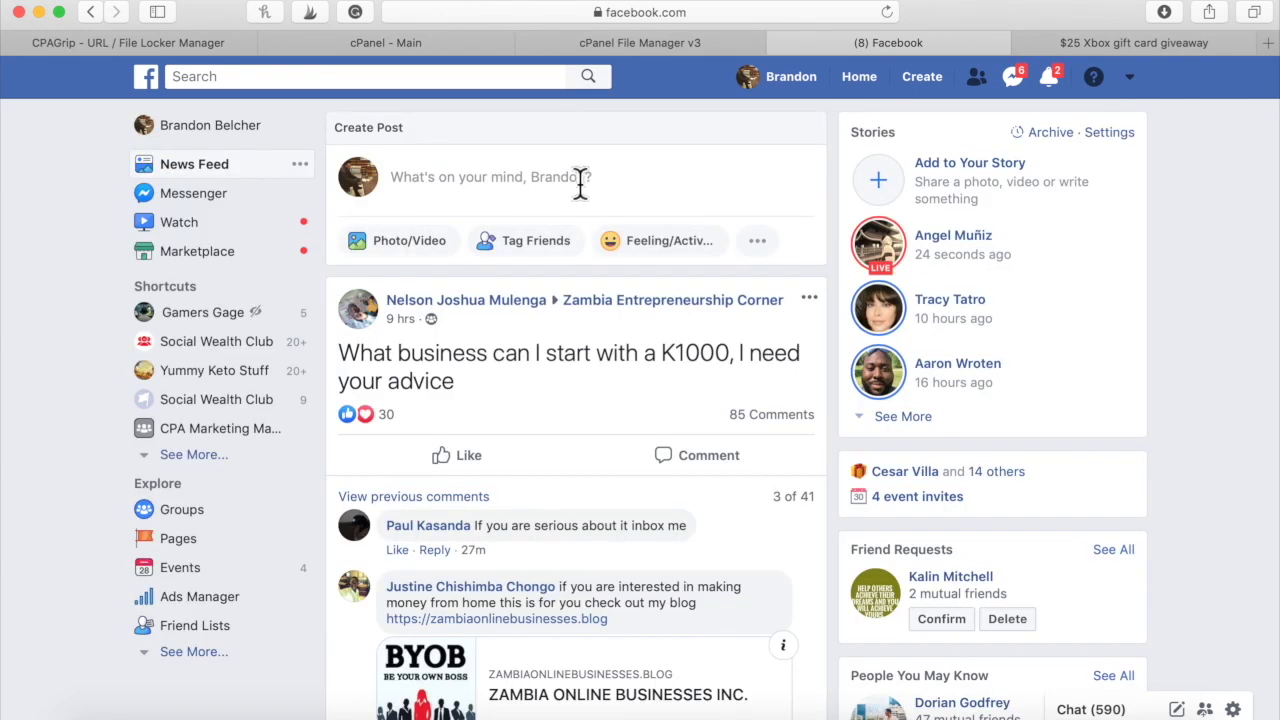
{"action": "left_click", "coordinate": [580, 183]}
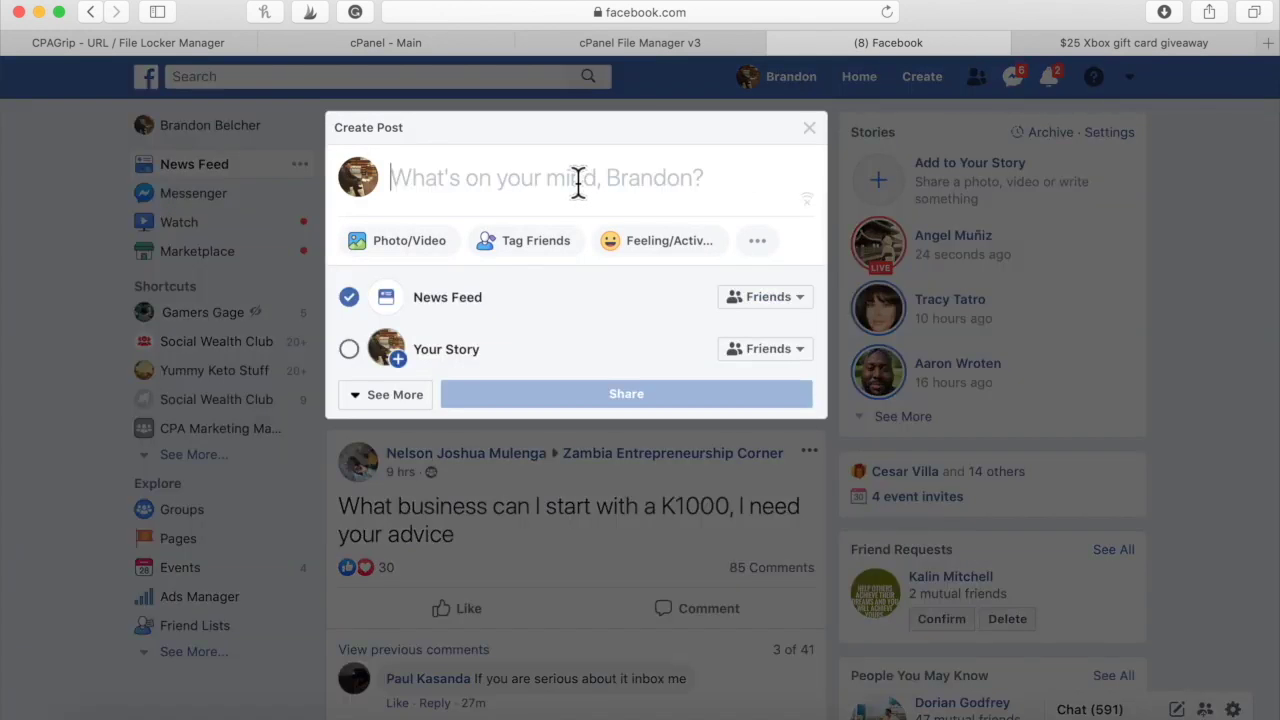
Paste the gaming247club.xyz link, remove its preview card, and share the post
{"action": "key", "text": "super+v"}
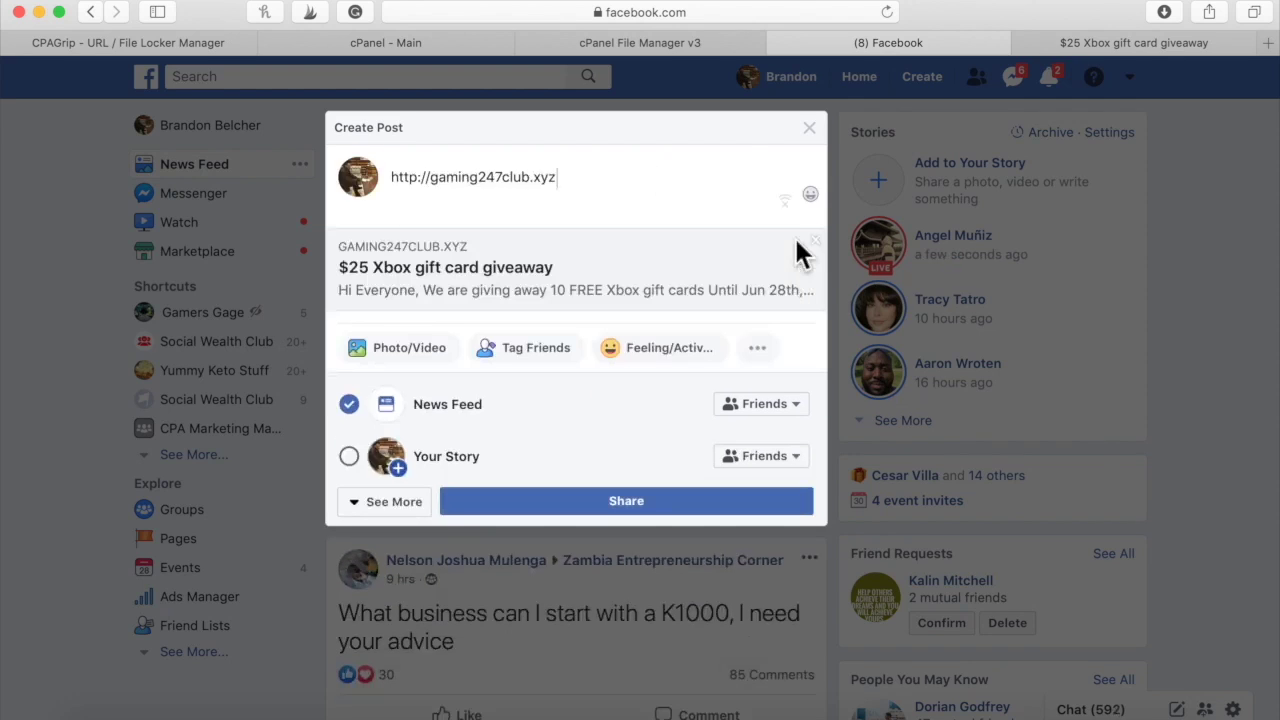
{"action": "left_click", "coordinate": [815, 241]}
{"action": "left_click", "coordinate": [646, 398]}
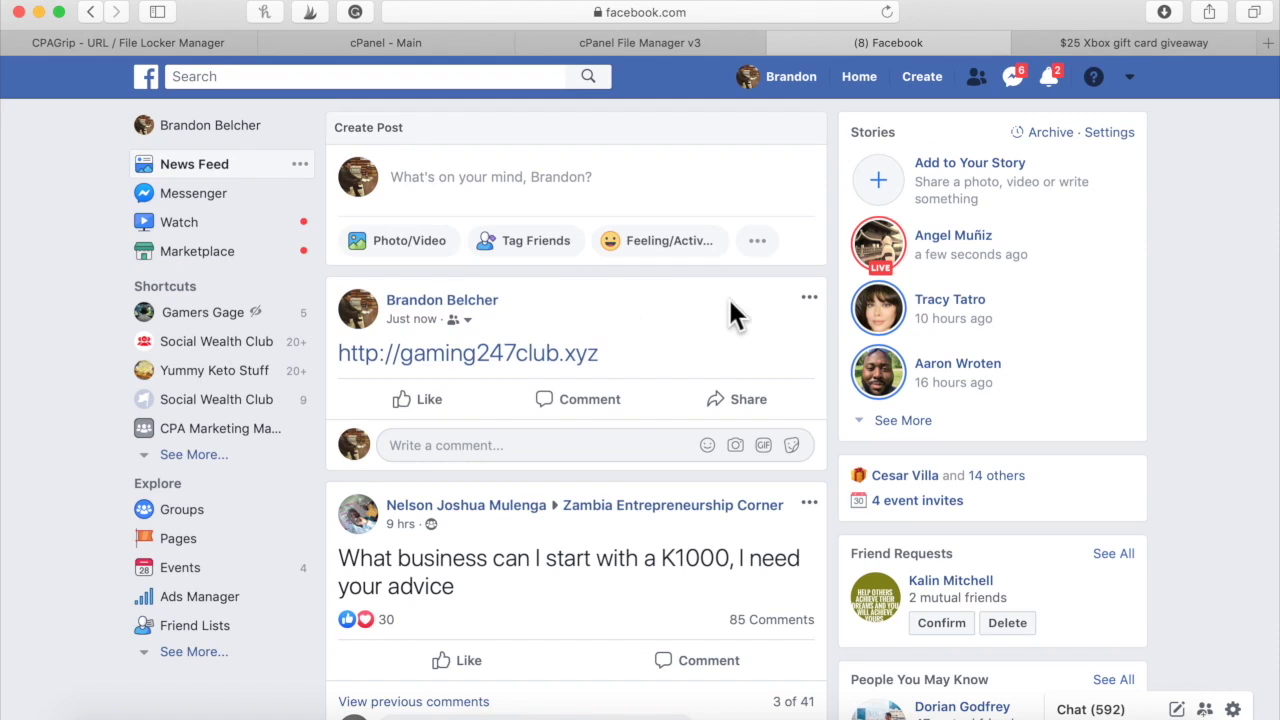
{"action": "left_click", "coordinate": [812, 298]}
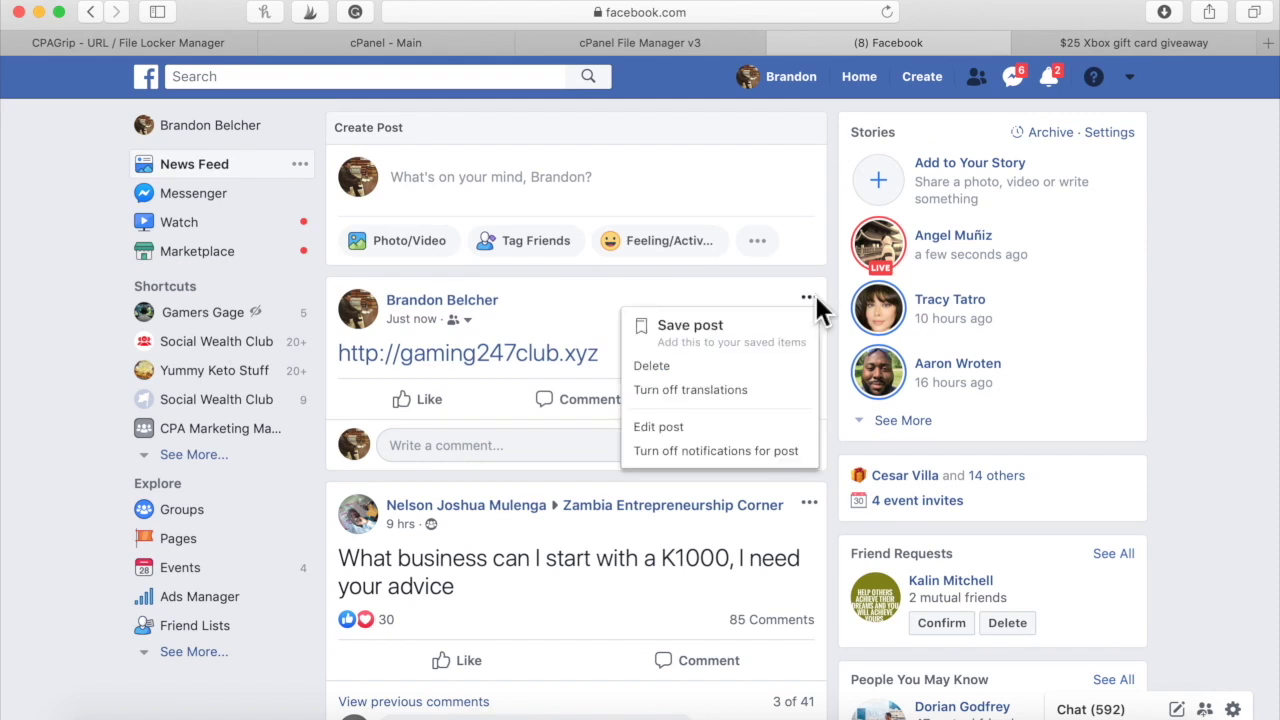
Delete the gaming247club.xyz post, confirming in the Delete Post? dialog
{"action": "left_click", "coordinate": [651, 366]}
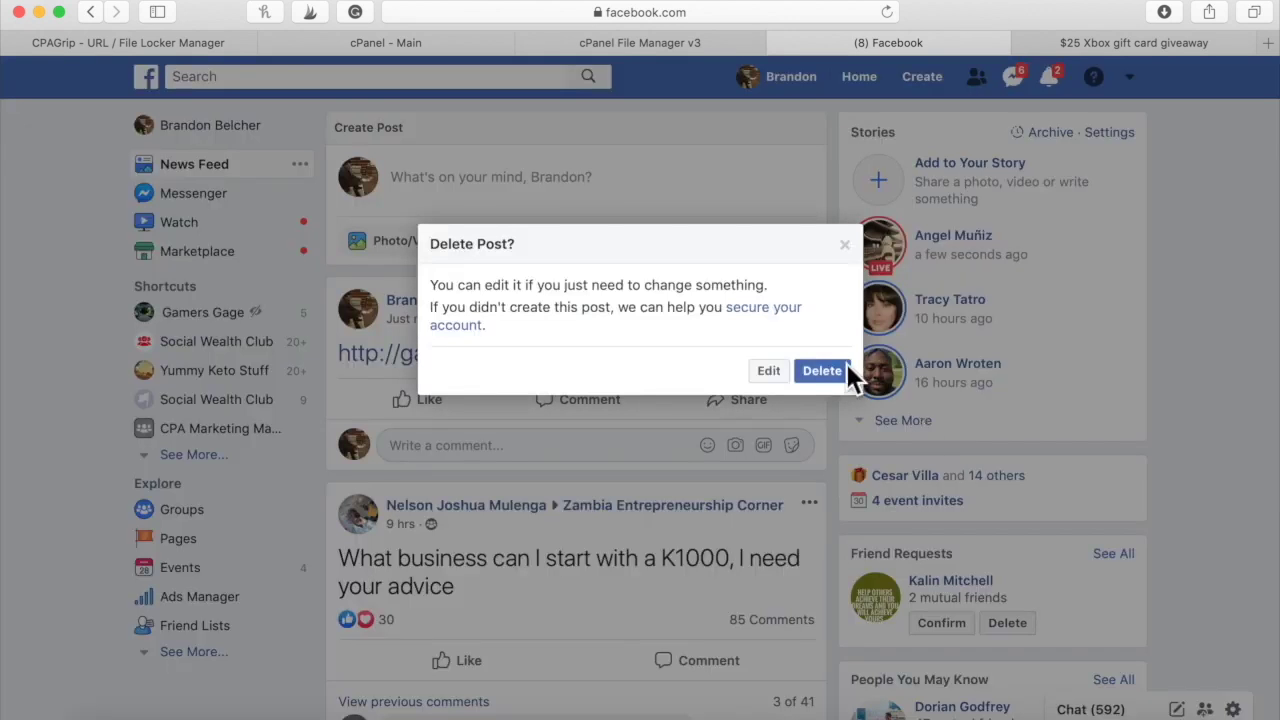
{"action": "left_click", "coordinate": [848, 380]}
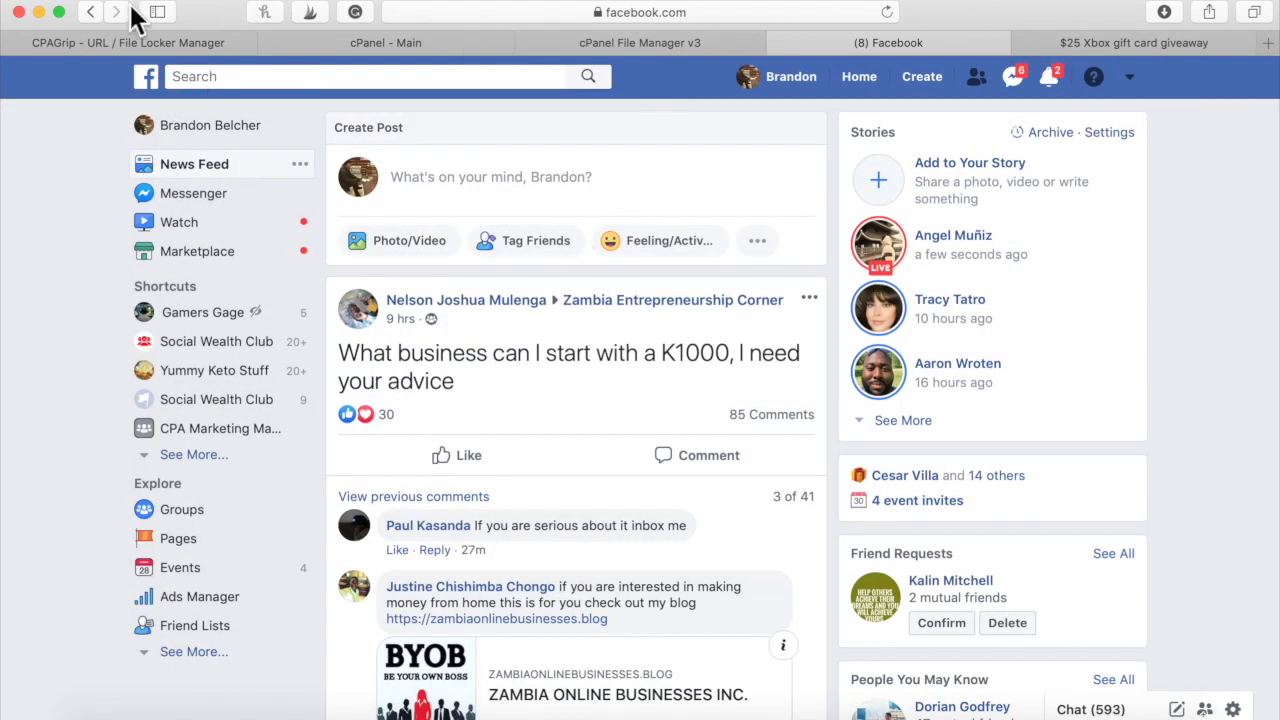
Switch back to the $25 Xbox giveaway tab and select its full address
{"action": "left_click", "coordinate": [1141, 45]}
{"action": "left_click", "coordinate": [828, 24]}
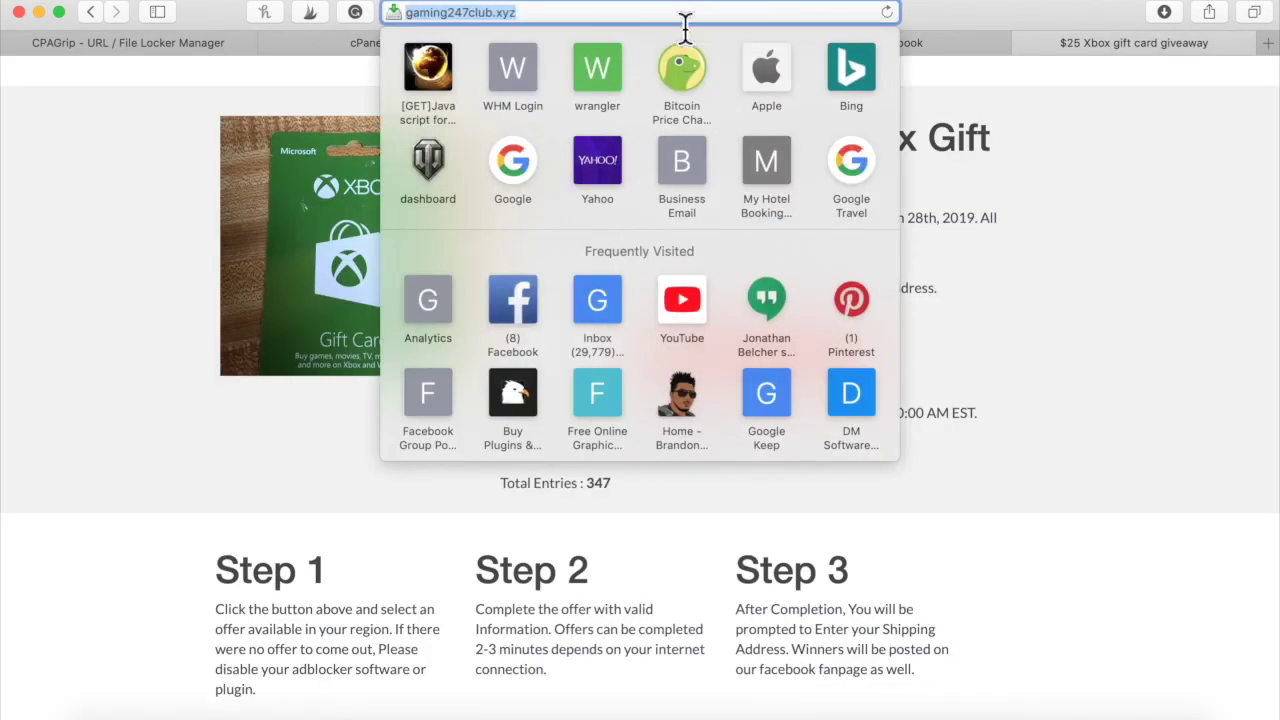
{"action": "left_click", "coordinate": [755, 28]}
{"action": "key", "text": "shift+alt+Left"}
{"action": "left_click", "coordinate": [492, 14]}
{"action": "left_click_drag", "start_coordinate": [372, 14], "coordinate": [514, 14]}
{"action": "left_click", "coordinate": [516, 14]}
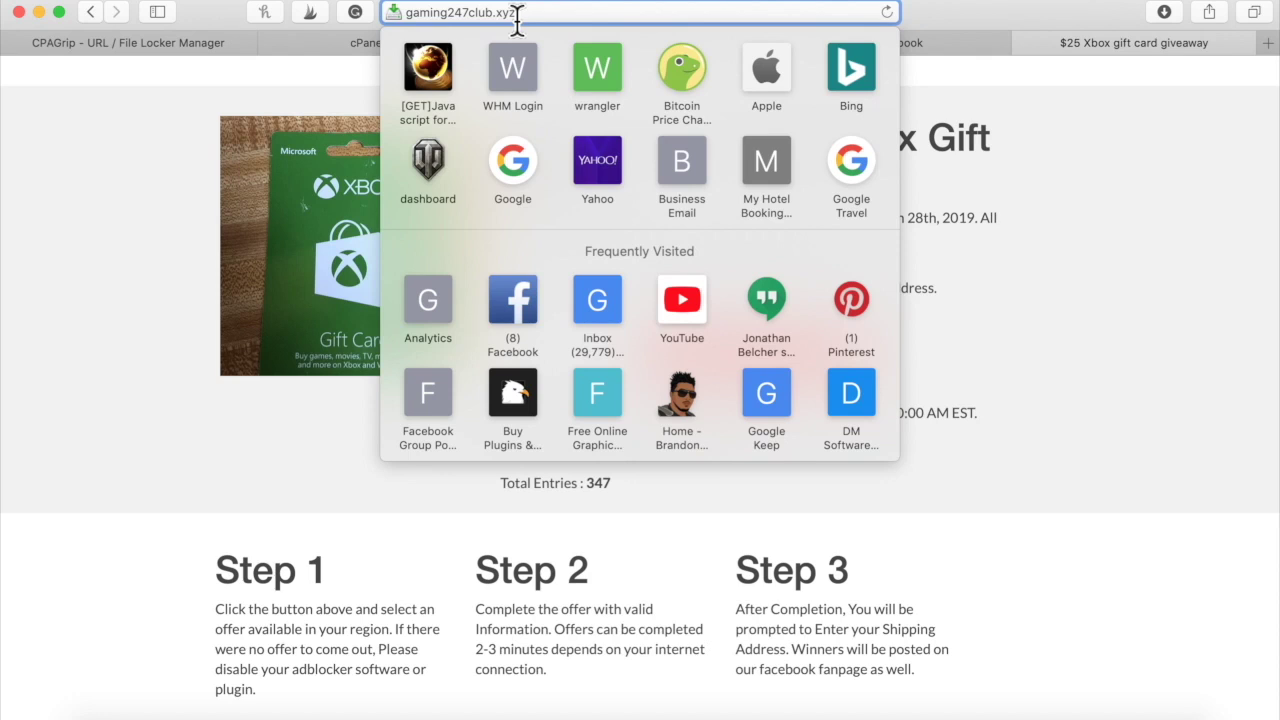
Select the .xyz ending and the gaming247club domain word, then return to the page
{"action": "left_click", "coordinate": [517, 14]}
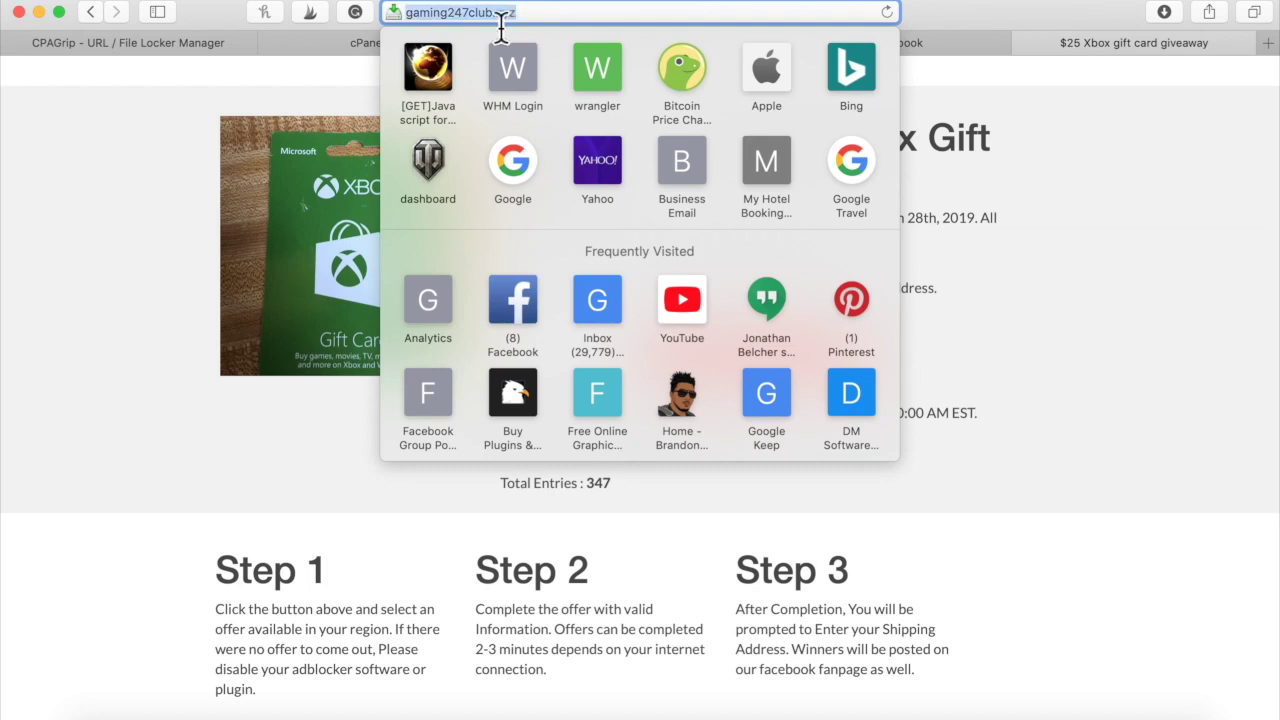
{"action": "left_click_drag", "start_coordinate": [518, 14], "coordinate": [500, 30]}
{"action": "double_click", "coordinate": [494, 15]}
{"action": "left_click", "coordinate": [160, 281]}
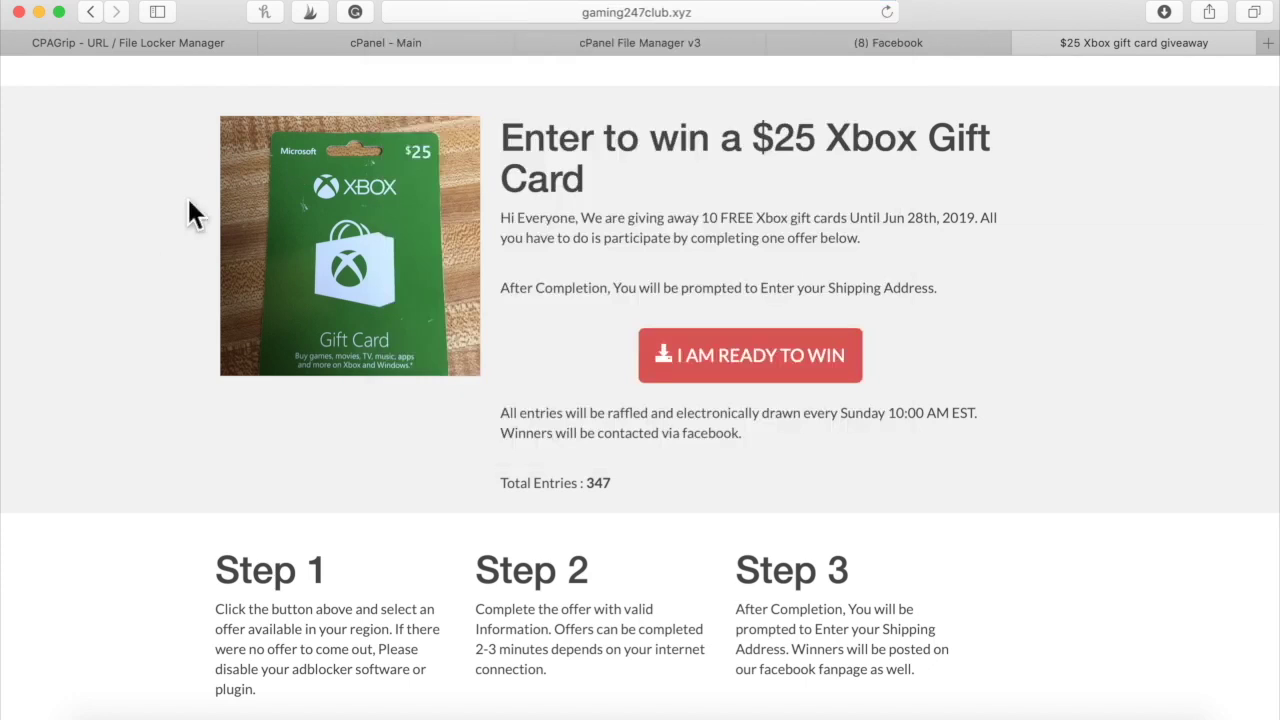